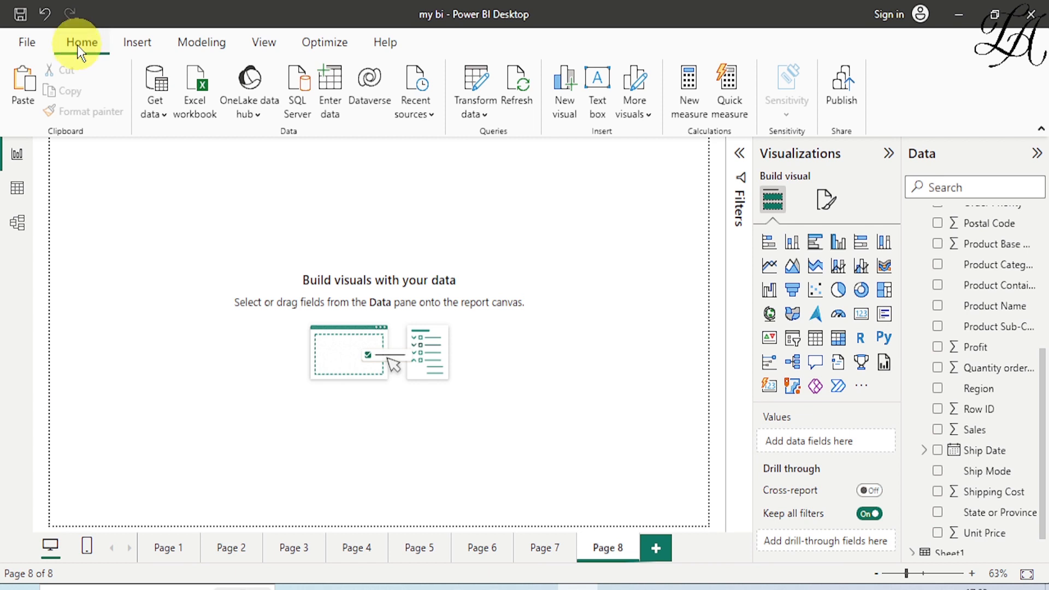
- Add a text box at the head of the page and resize it into a thin banner spanning the page width
click(602, 78)
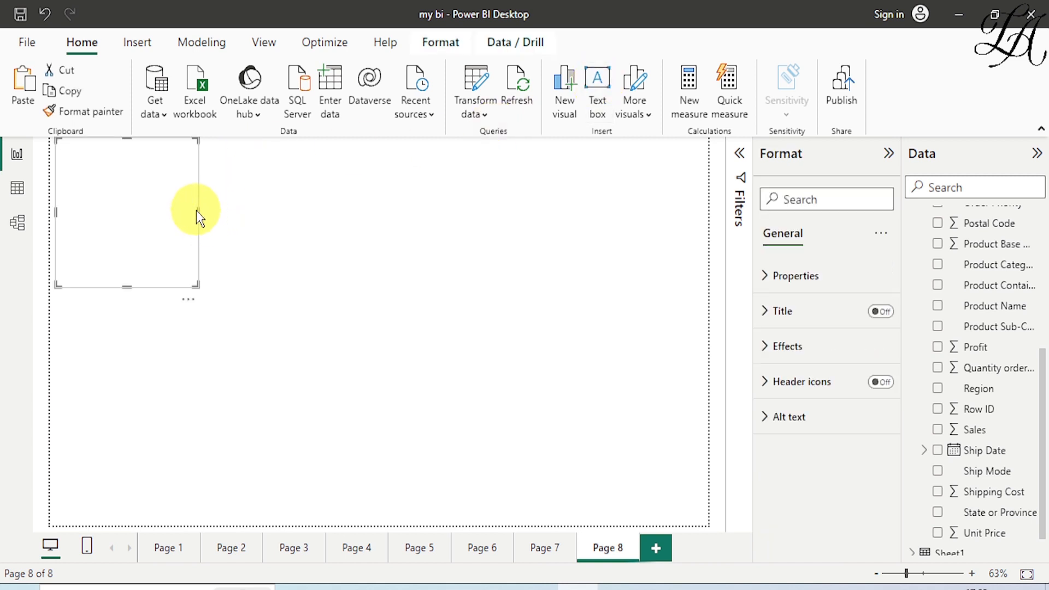
drag(200, 210, 706, 188)
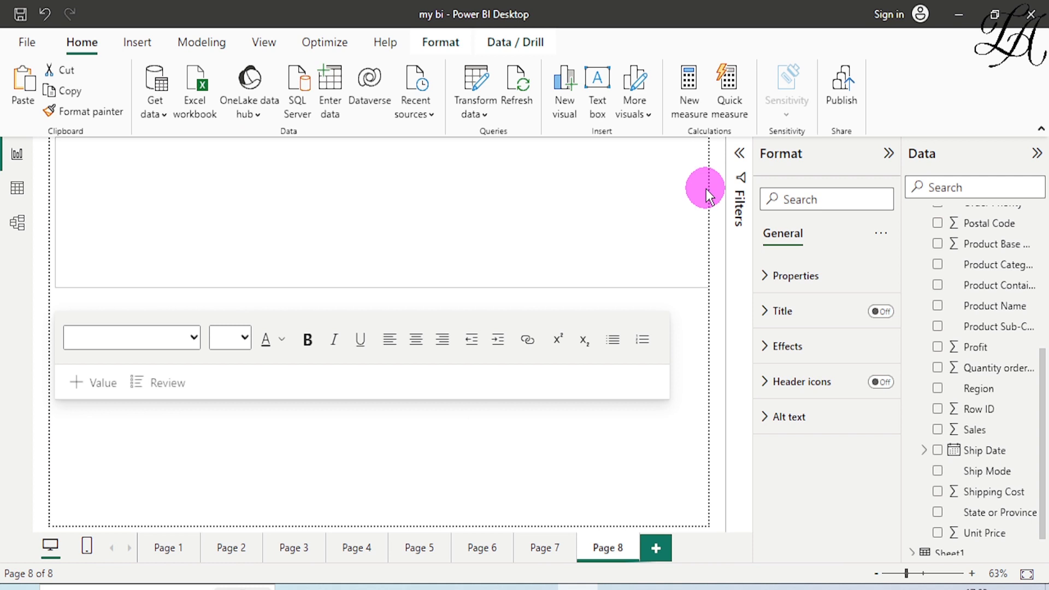
drag(376, 287, 393, 175)
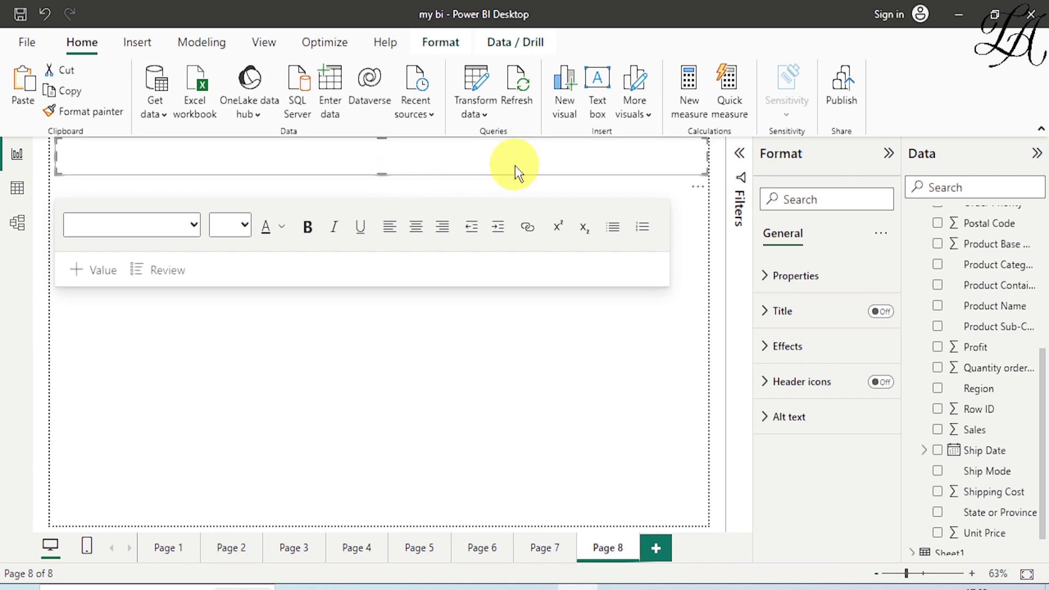
- Turn on the text box's title, set its text to "Sample Report" and center it horizontally
click(885, 314)
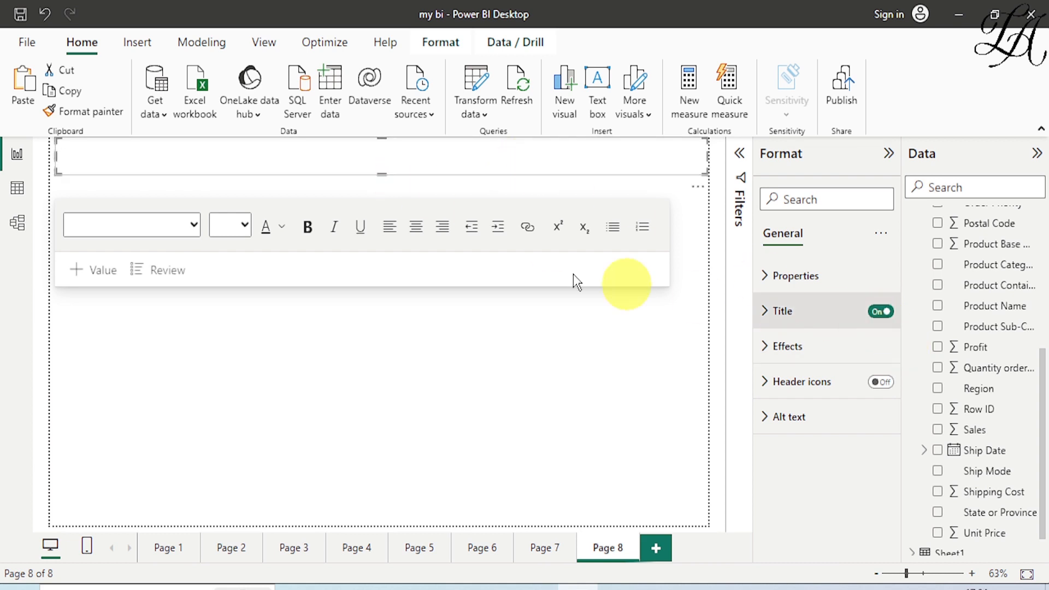
click(117, 159)
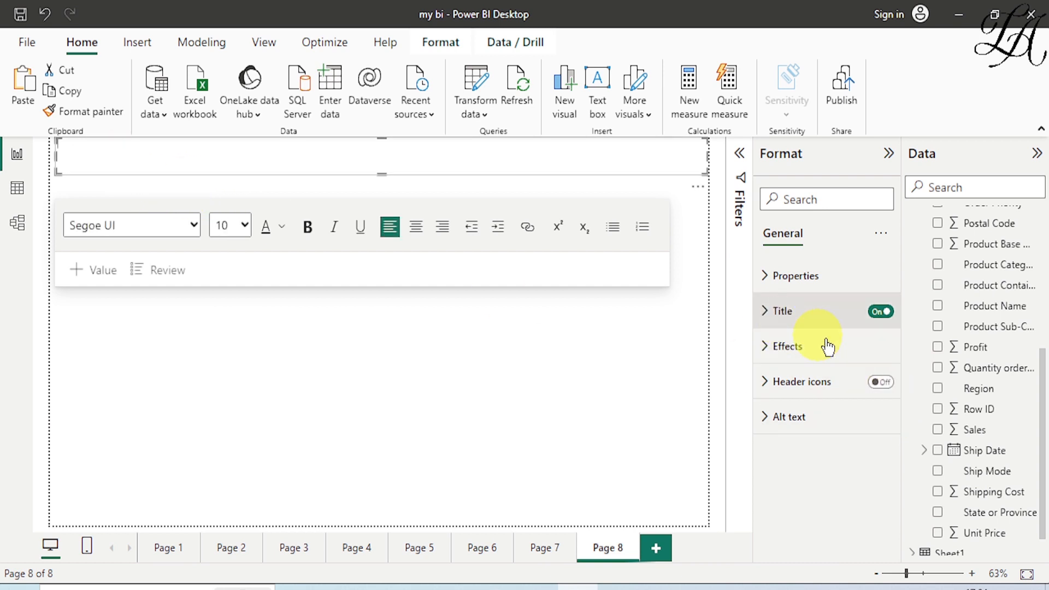
click(801, 397)
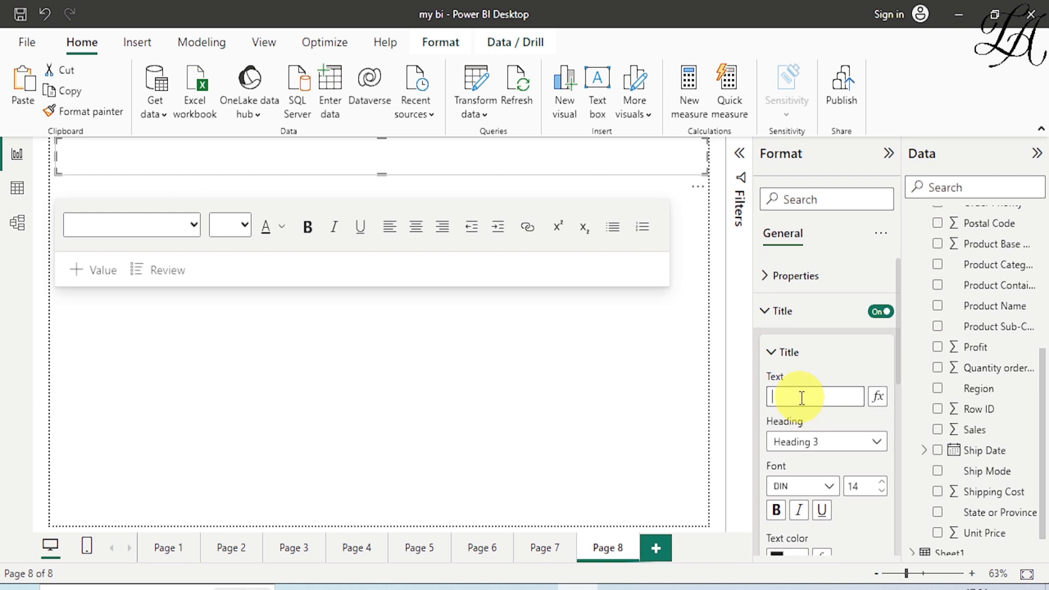
text(Sample Report)
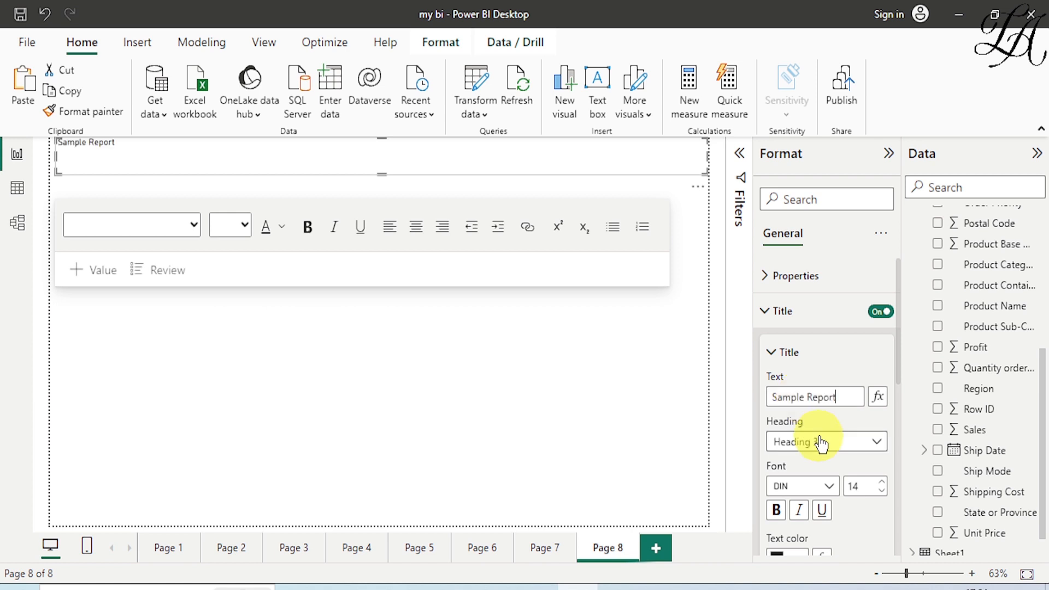
scroll(819, 437, down, 1)
scroll(798, 469, down, 2)
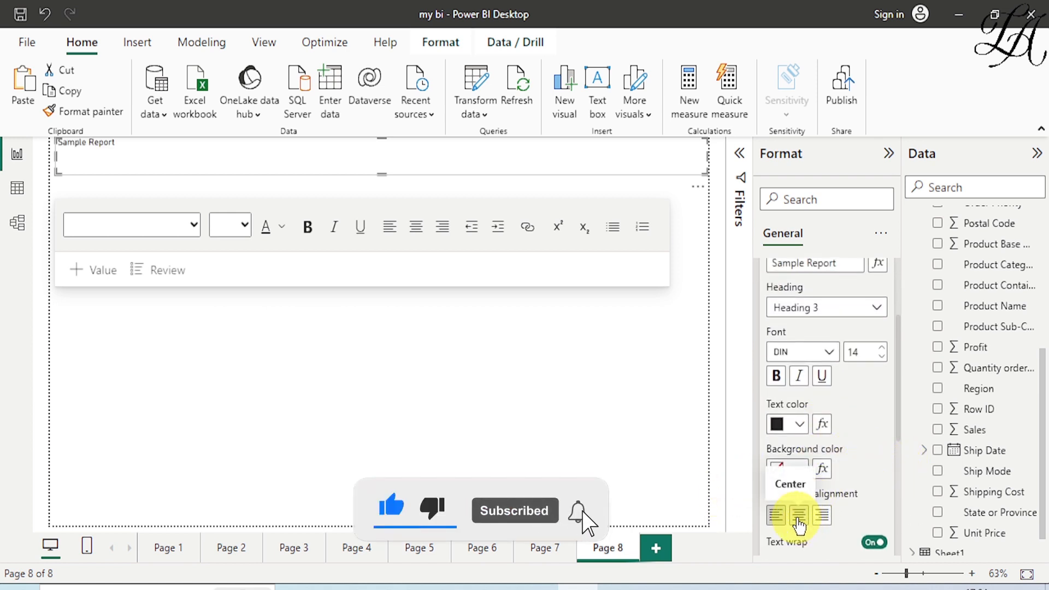
click(799, 525)
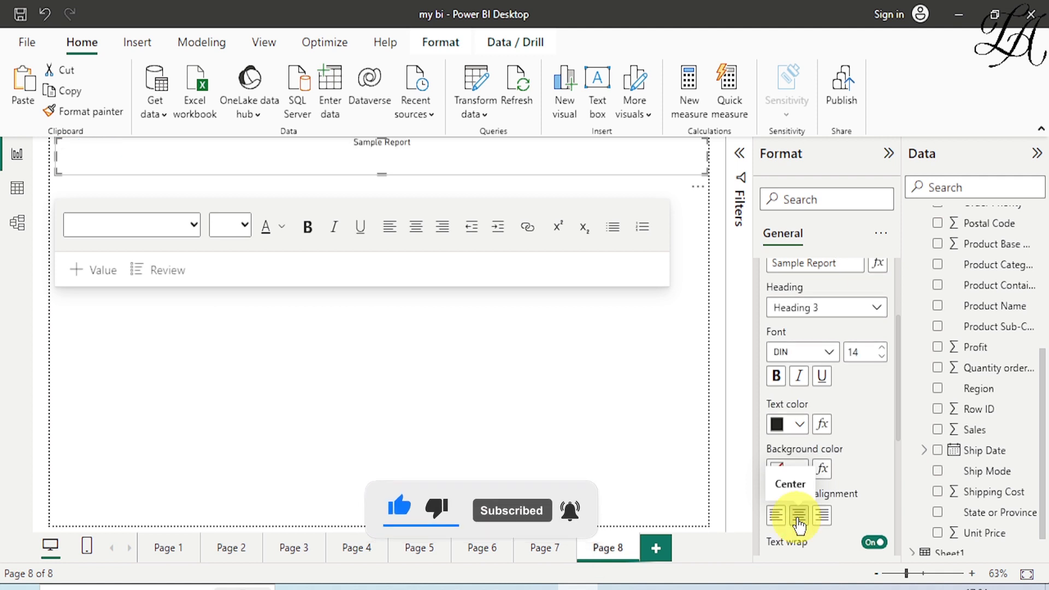
- Set the "Sample Report" title's font size to 25 and make it bold
click(883, 349)
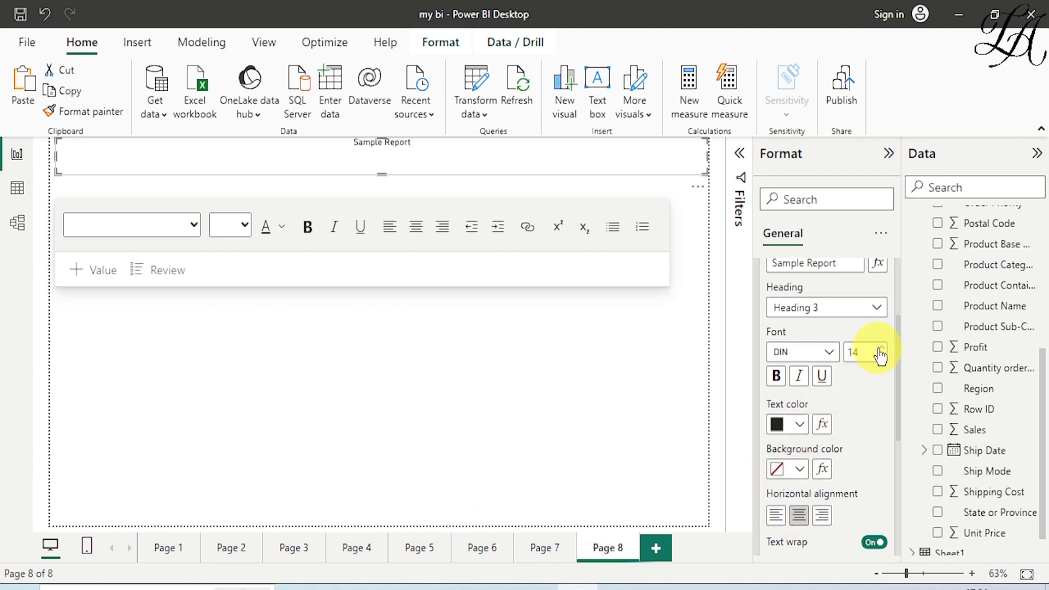
click(882, 348)
click(881, 350)
click(881, 349)
click(882, 349)
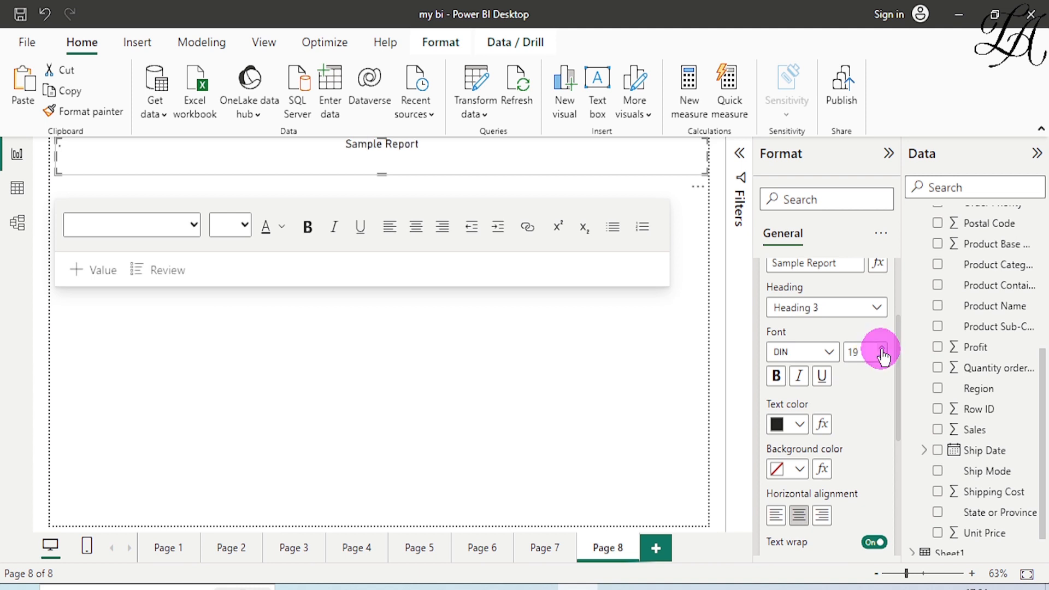
click(882, 350)
click(882, 349)
click(882, 349)
click(882, 349)
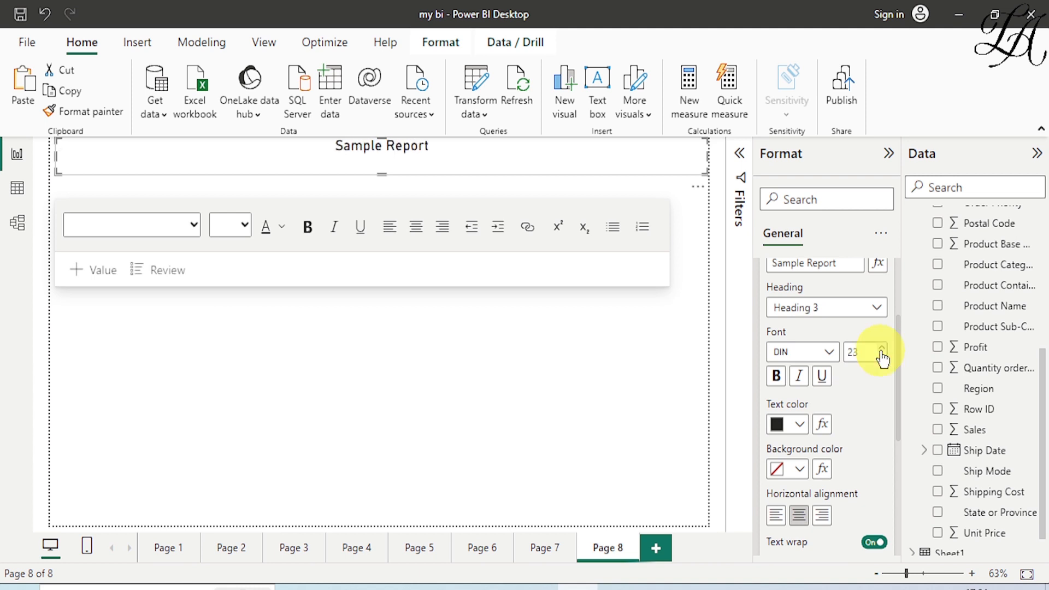
click(881, 349)
click(881, 349)
click(778, 377)
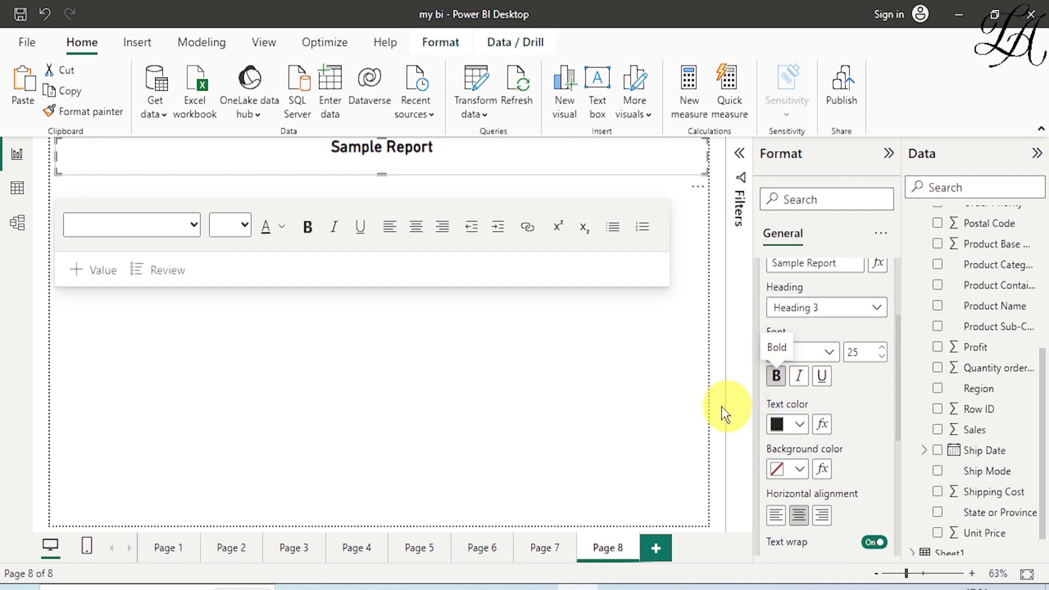
click(407, 343)
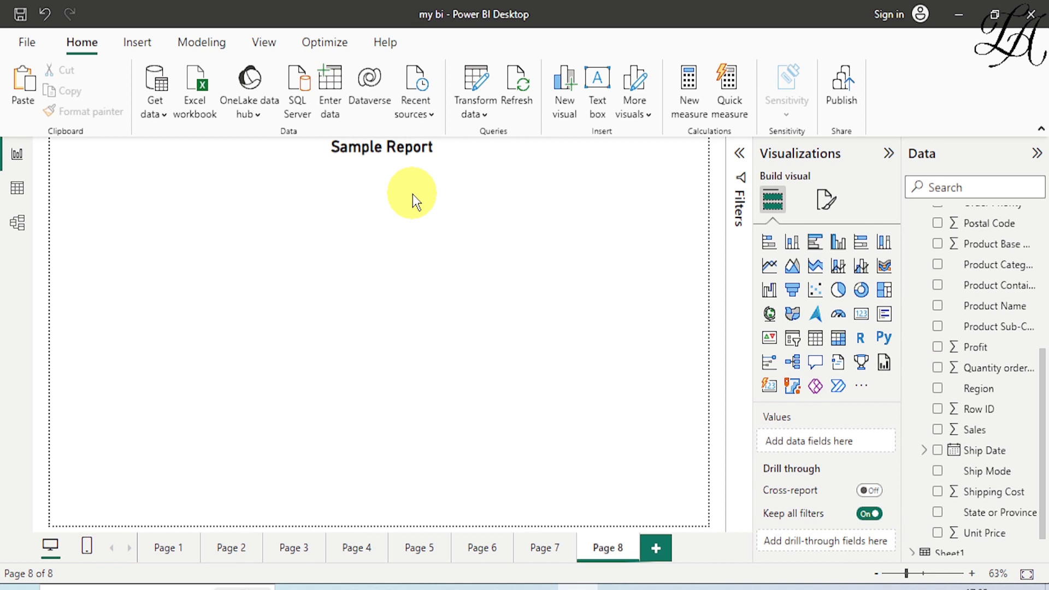
- Add a donut chart of Sales by Region and resize it to about a third of the page width
click(862, 292)
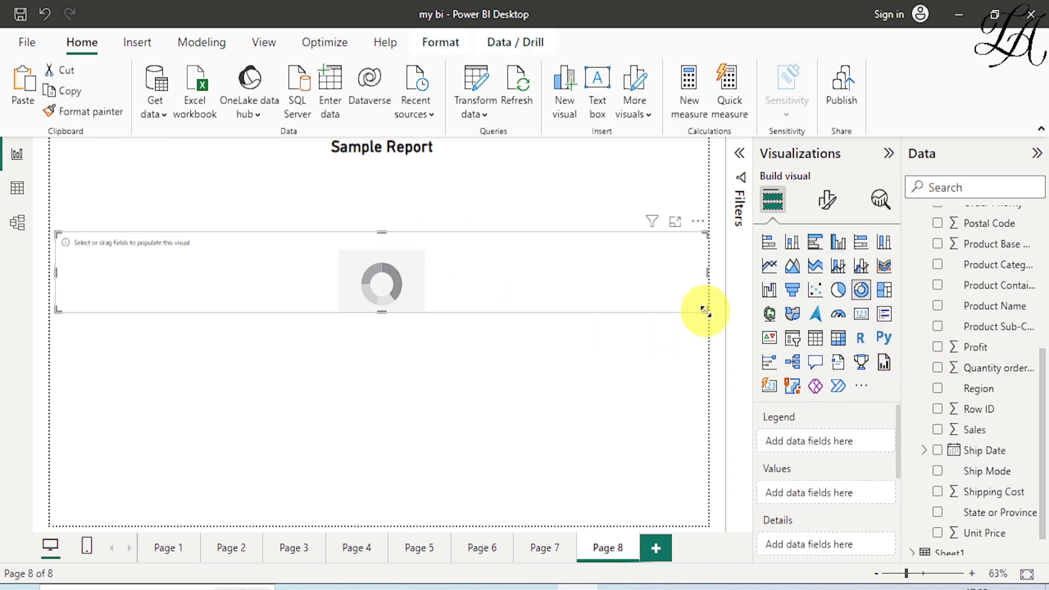
drag(705, 312, 270, 386)
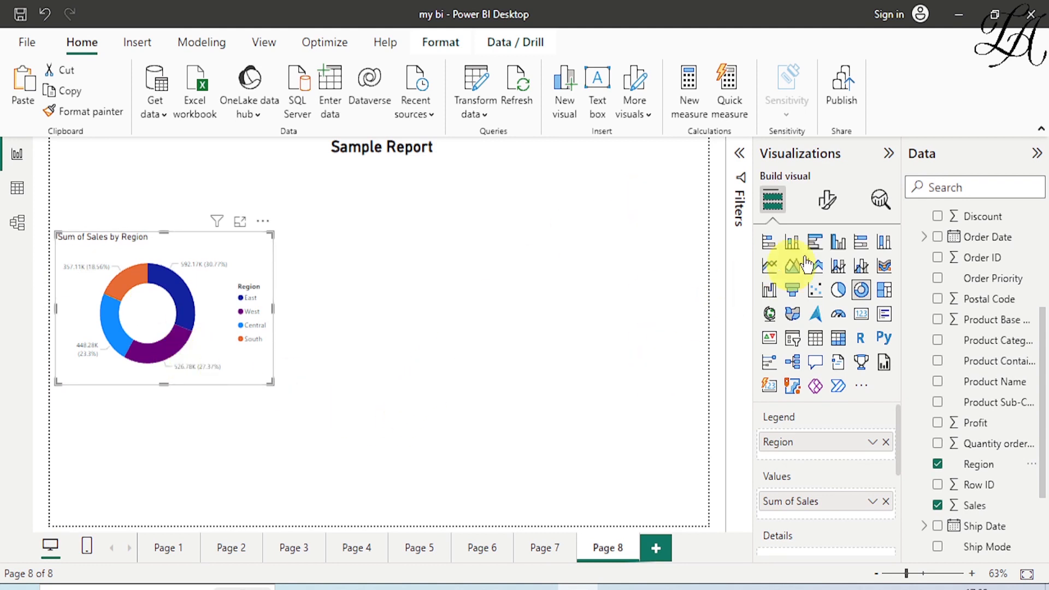
- Turn off the donut chart's legend and set its detail label contents to All detail labels
click(828, 202)
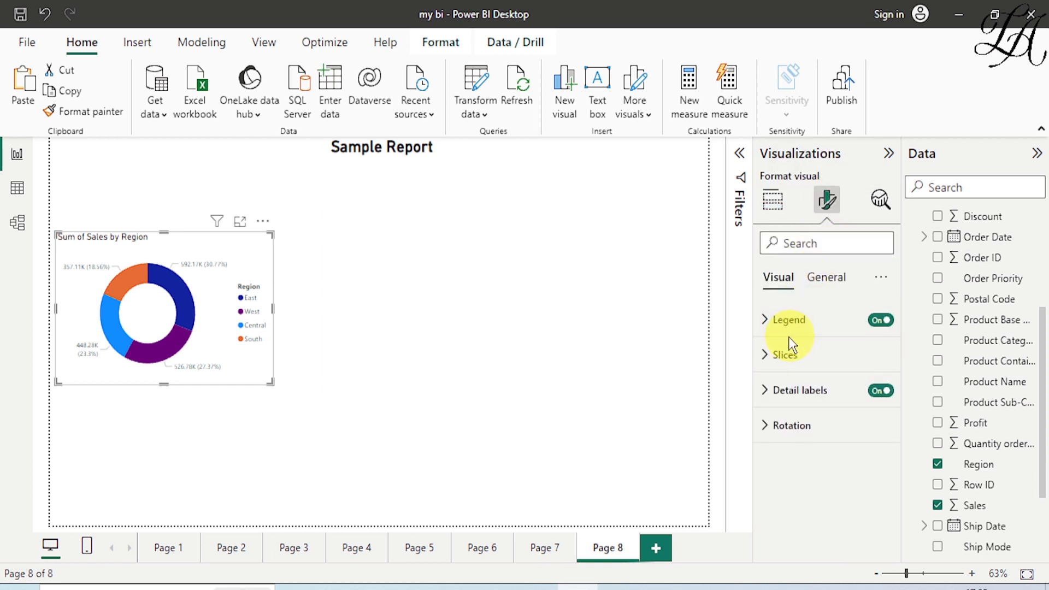
click(880, 320)
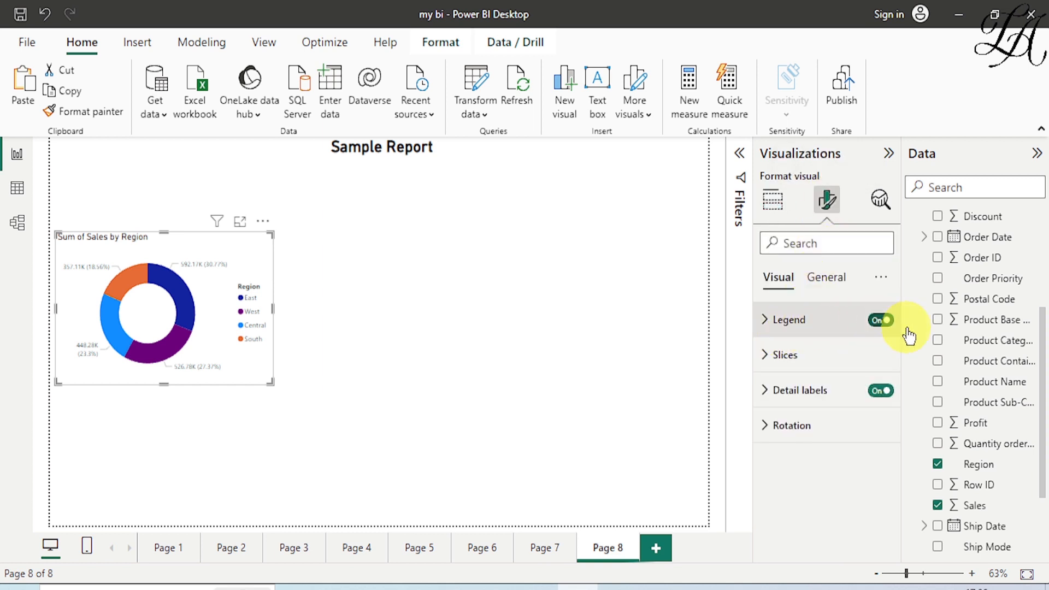
click(784, 400)
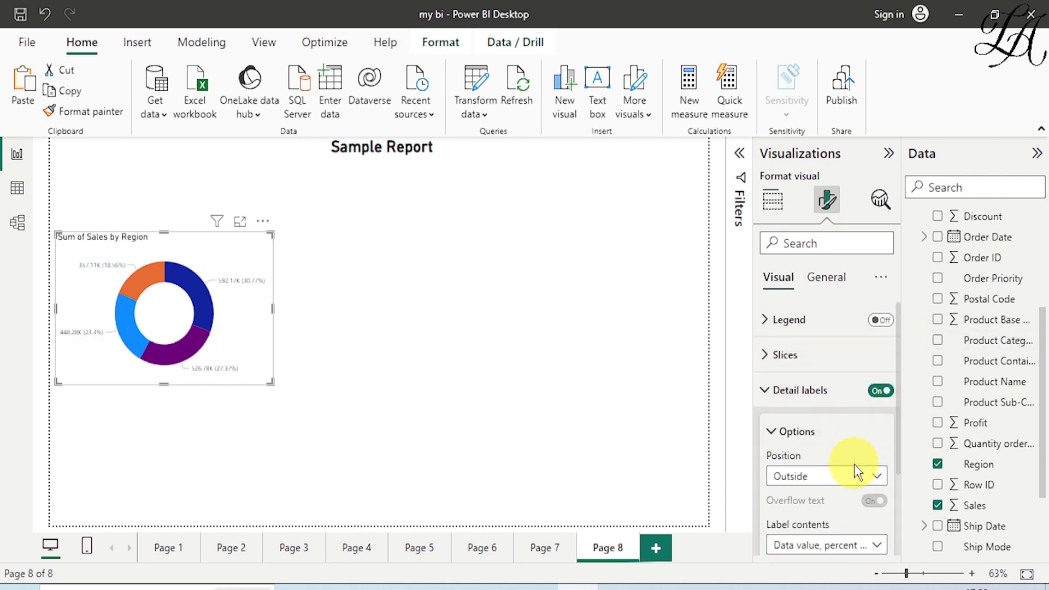
scroll(855, 466, down, 2)
click(878, 470)
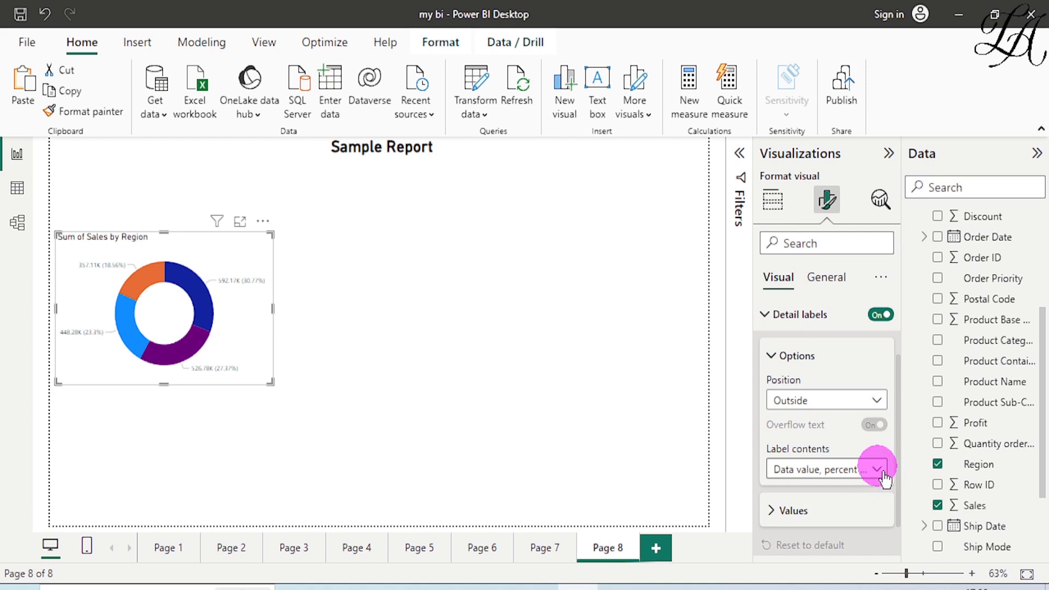
click(816, 449)
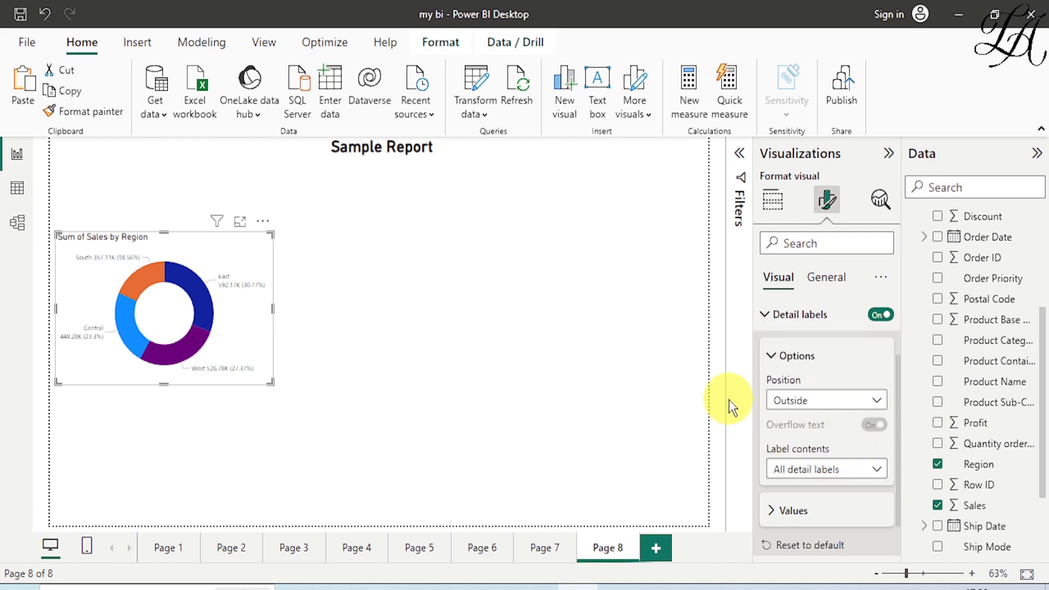
- Shorten the donut chart's title text to "Sales by Region"
click(825, 277)
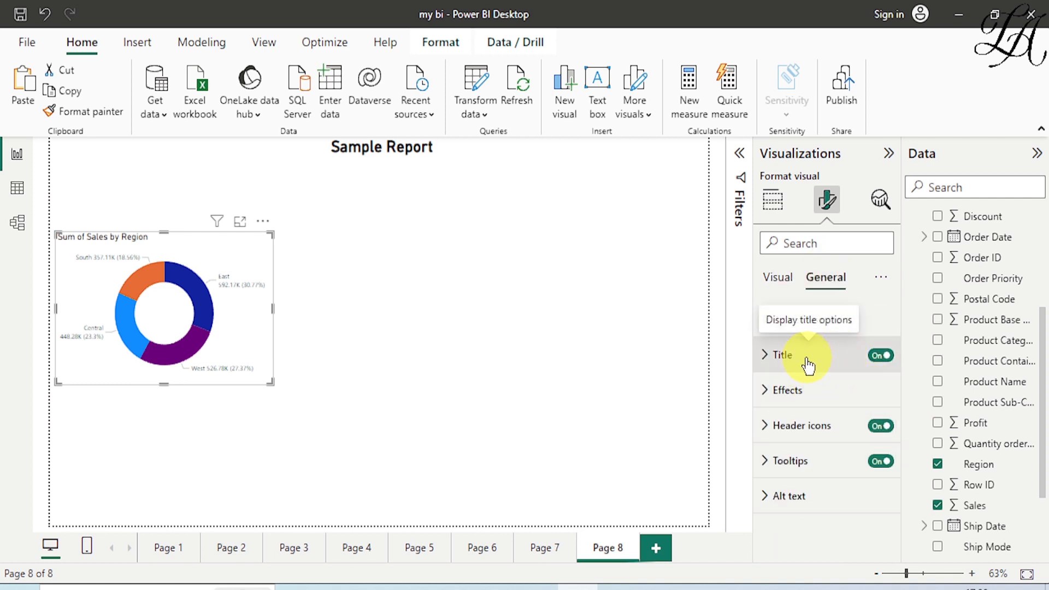
click(776, 362)
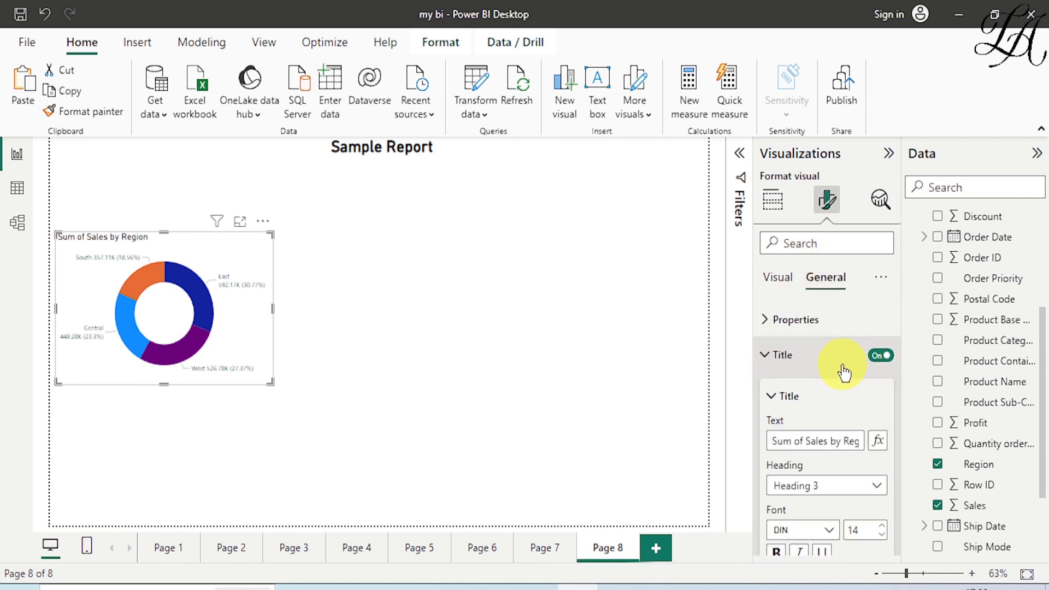
scroll(834, 446, down, 1)
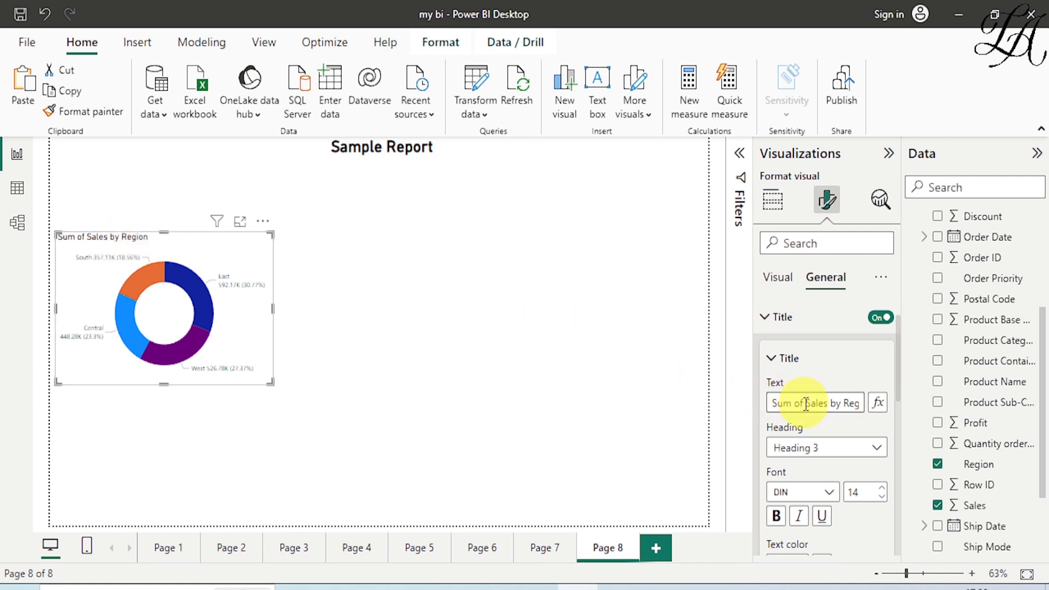
drag(801, 402, 752, 401)
key(BackSpace)
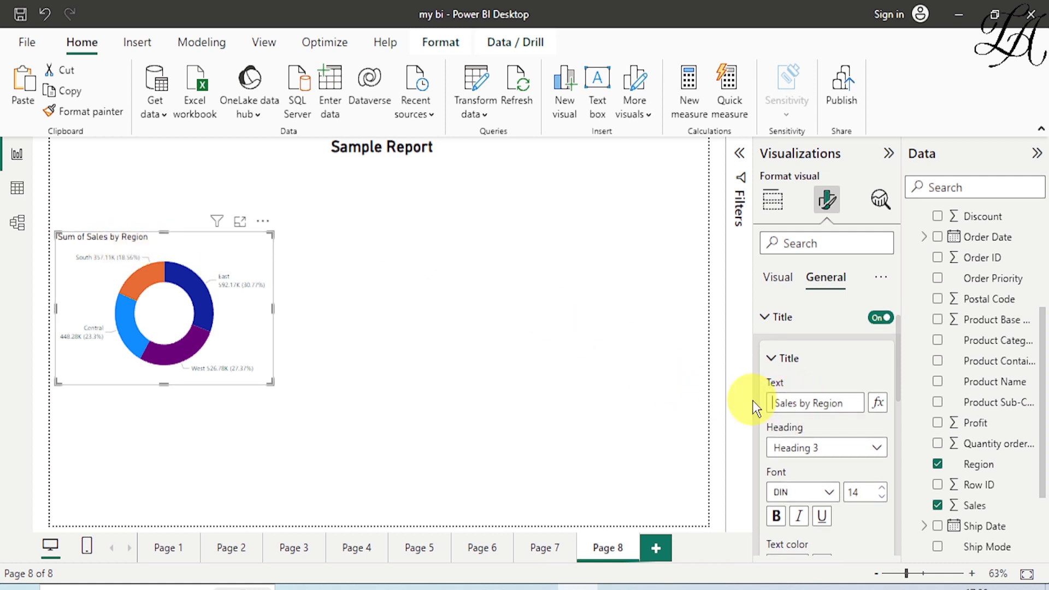
- Set the donut chart title's font size to 18 and center it horizontally
scroll(873, 421, down, 1)
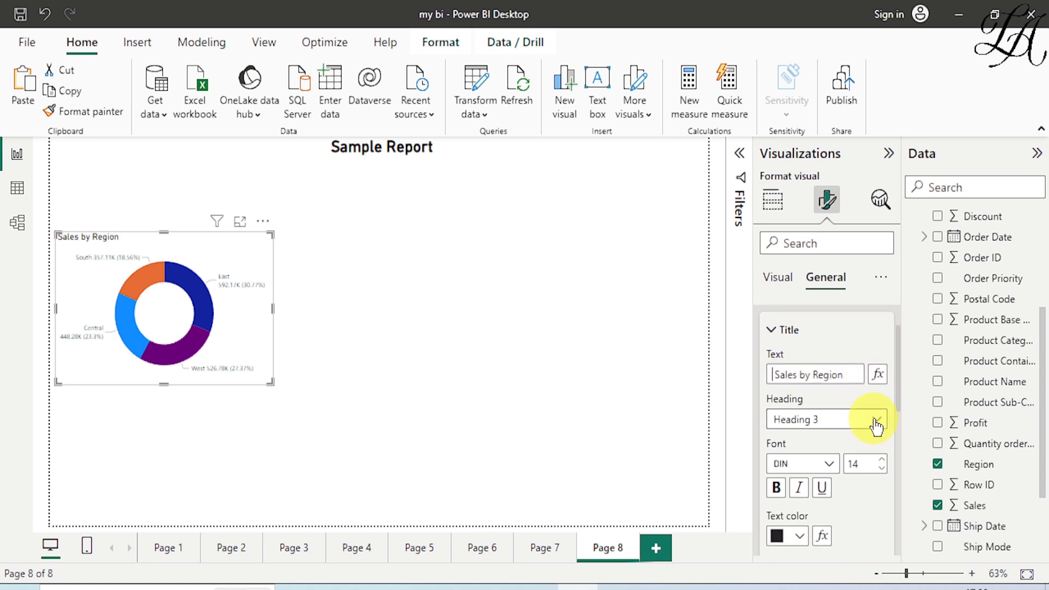
click(884, 451)
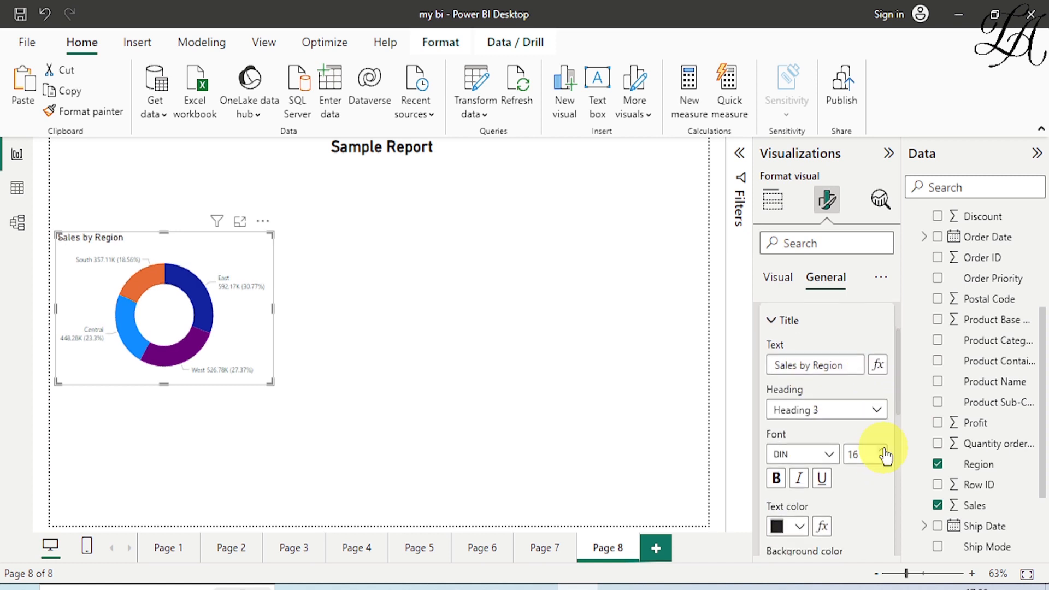
click(884, 451)
click(884, 452)
click(884, 451)
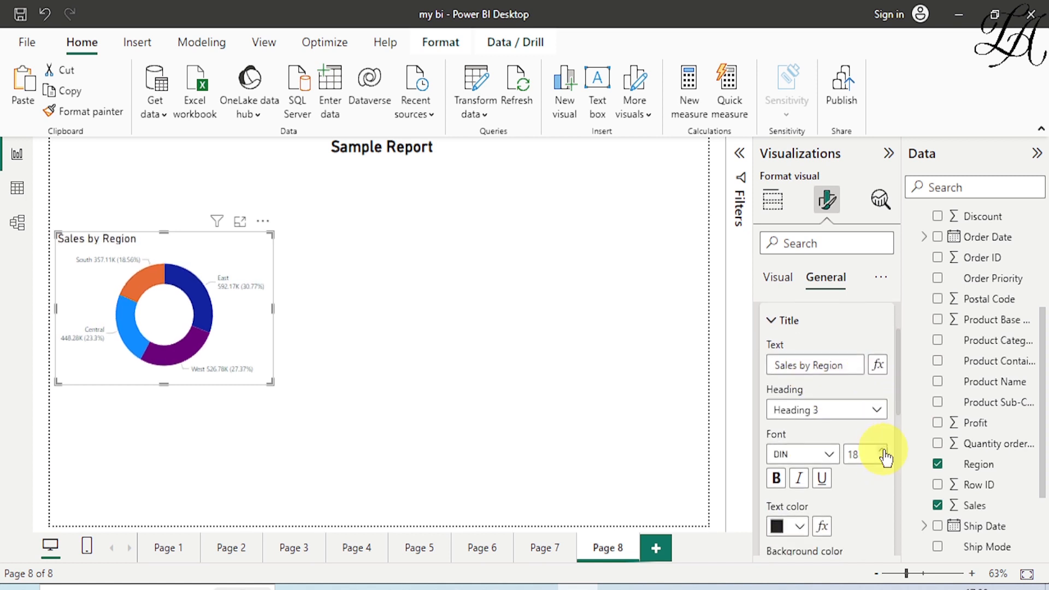
scroll(861, 476, down, 4)
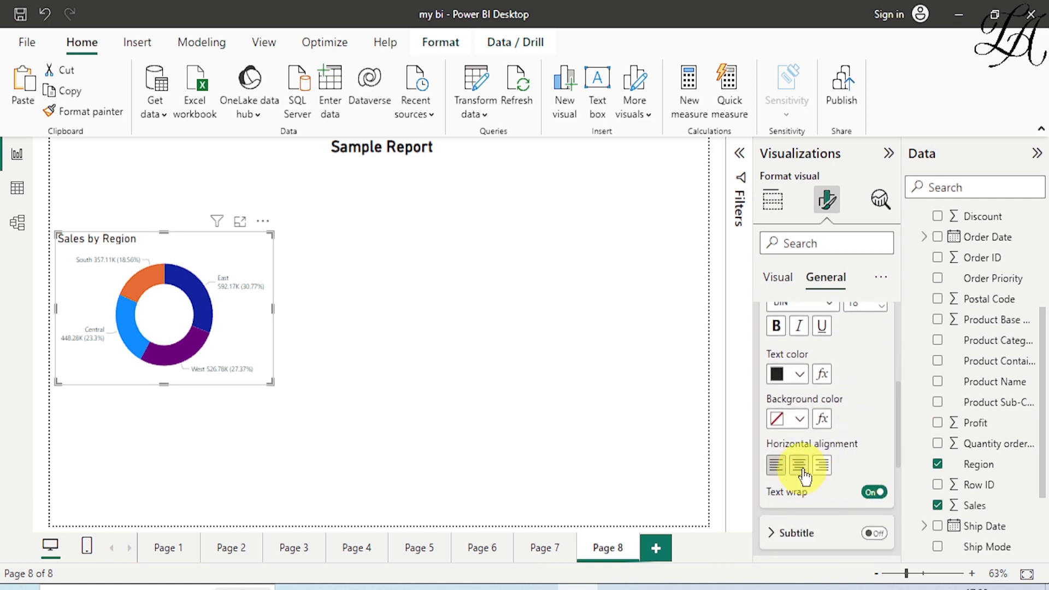
click(799, 467)
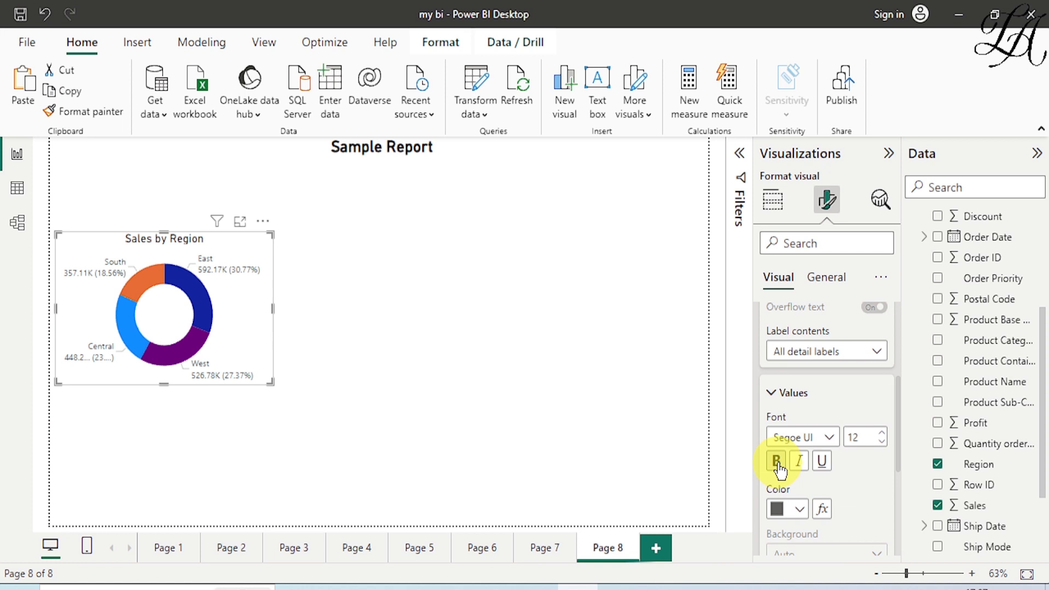
- Format the donut chart's detail label values as bold with font size 12
click(776, 461)
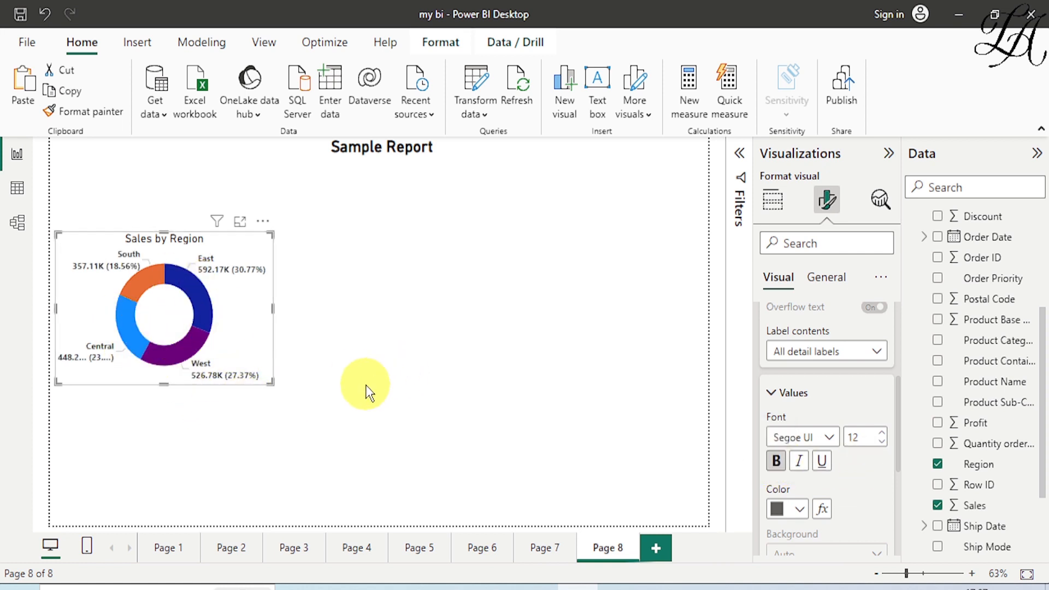
- Shrink the donut chart slightly and move it into the page's lower-left corner
drag(271, 231, 260, 247)
drag(180, 271, 157, 425)
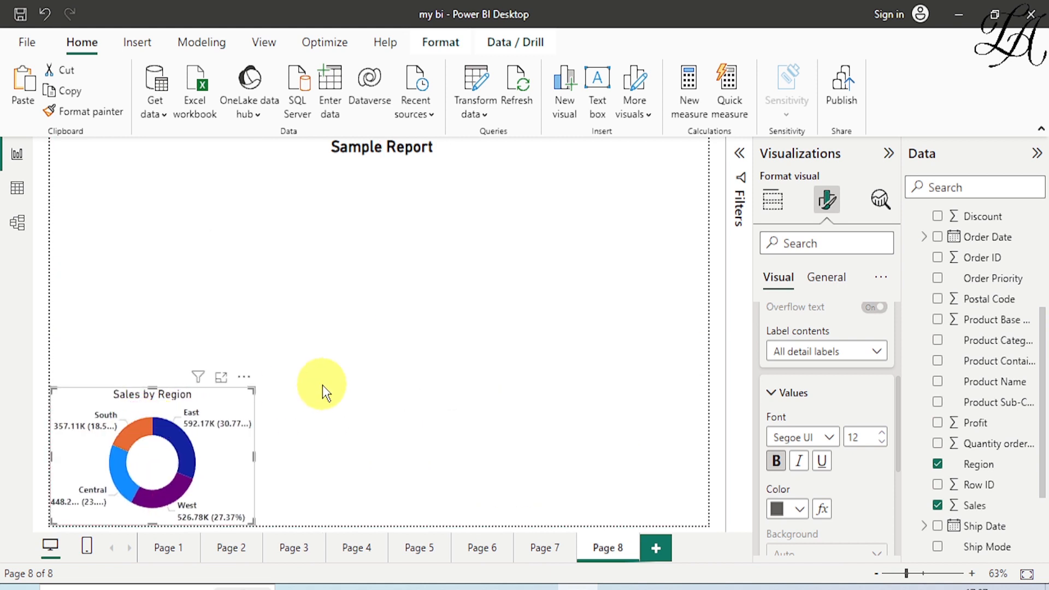
click(257, 491)
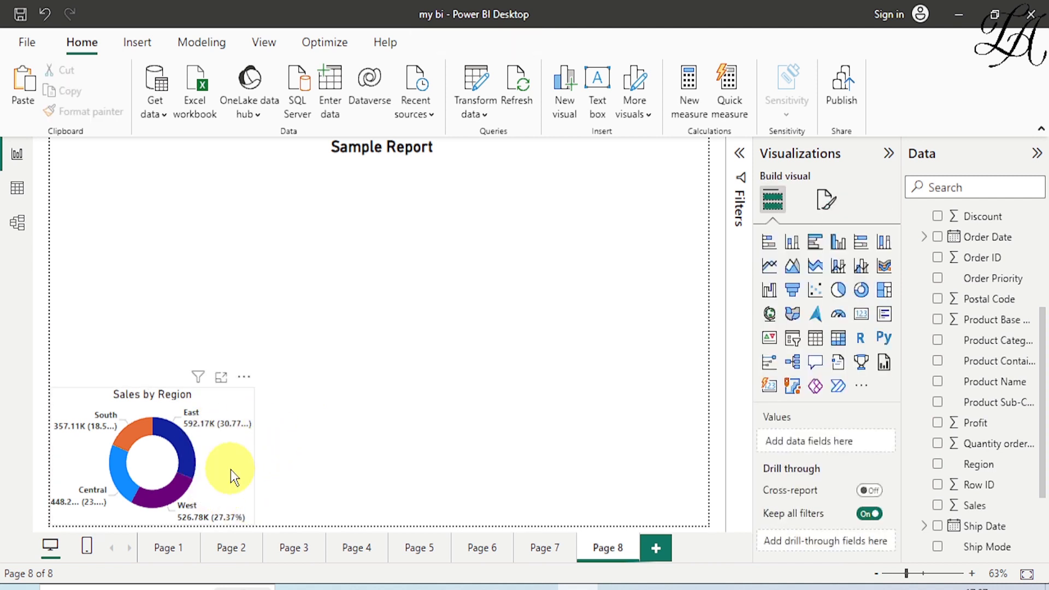
- Duplicate the Sales by Region donut chart and place the copy directly above the original
click(188, 464)
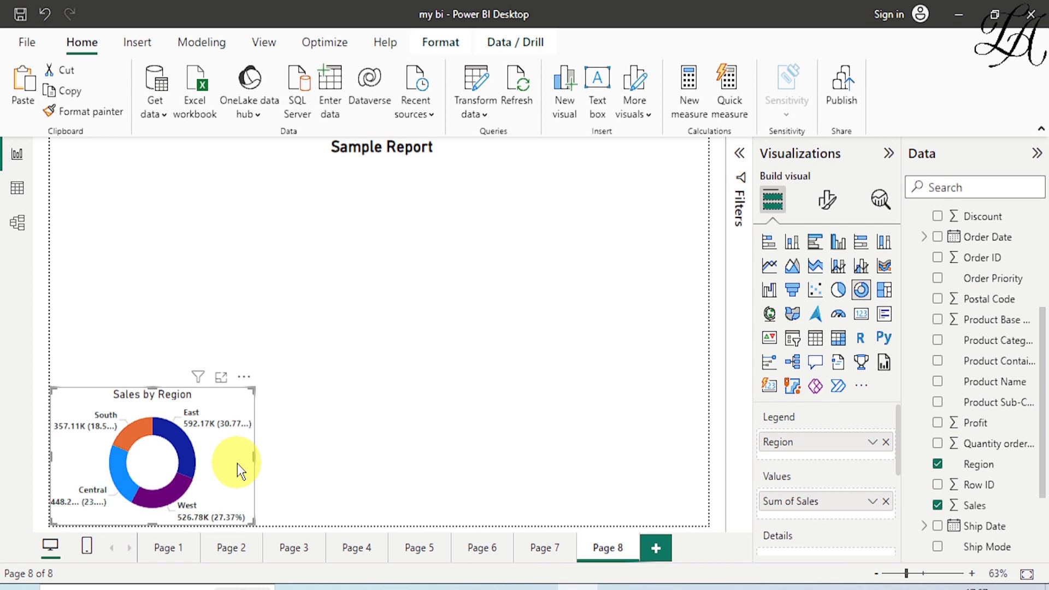
key(Right)
drag(219, 475, 212, 322)
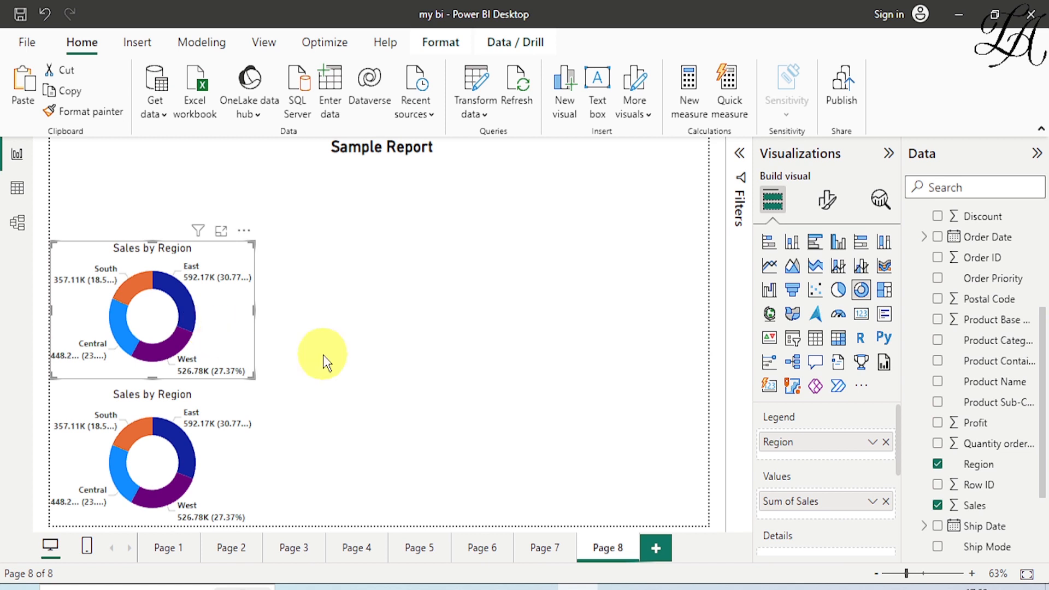
- Replace Sales with the order quantity field in the upper donut chart and retitle it "Quantity by Region"
drag(997, 444, 840, 498)
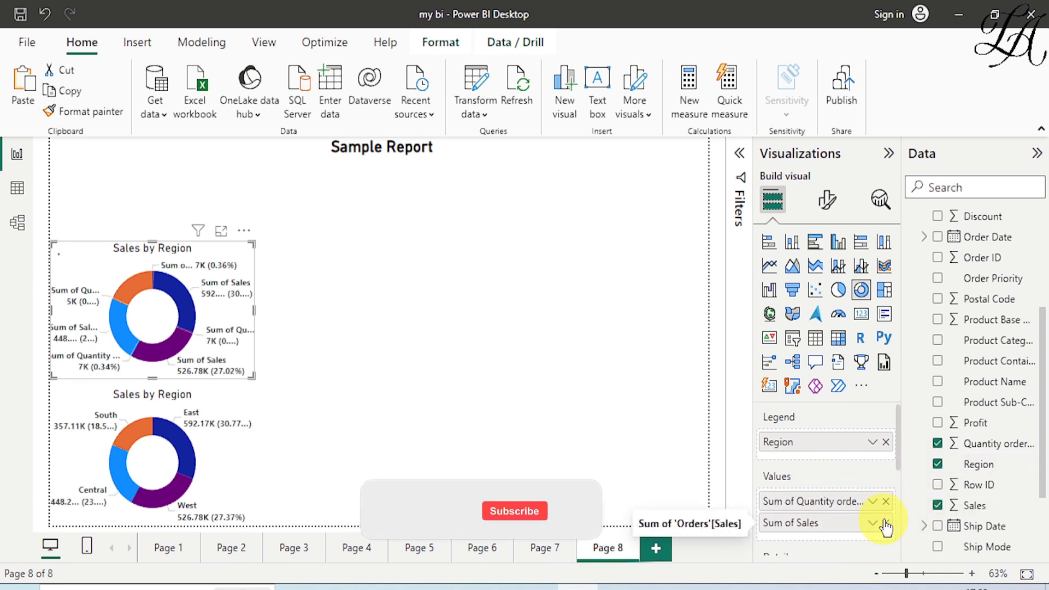
click(885, 523)
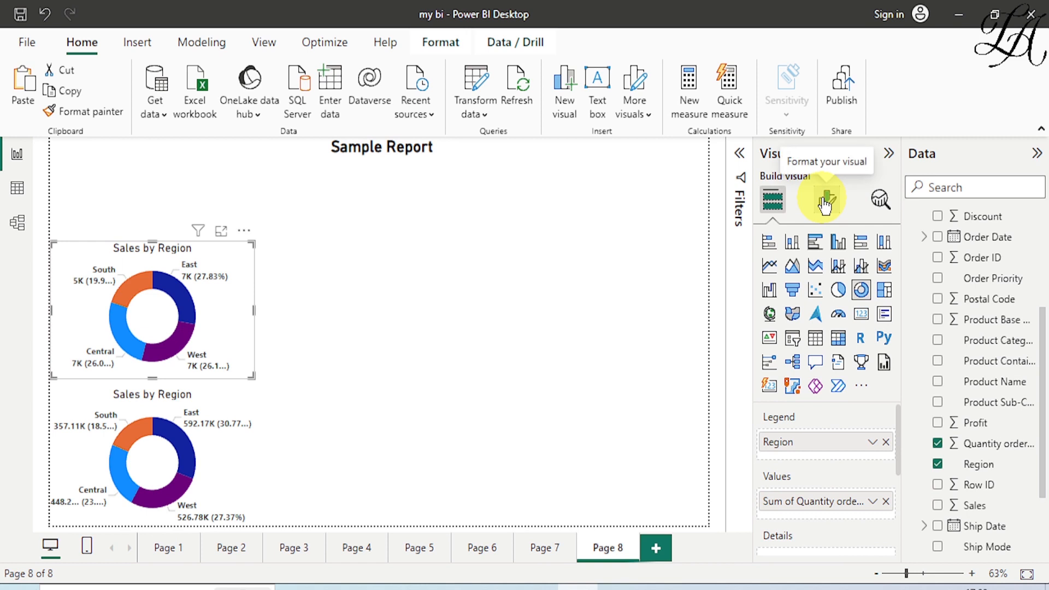
scroll(828, 483, down, 1)
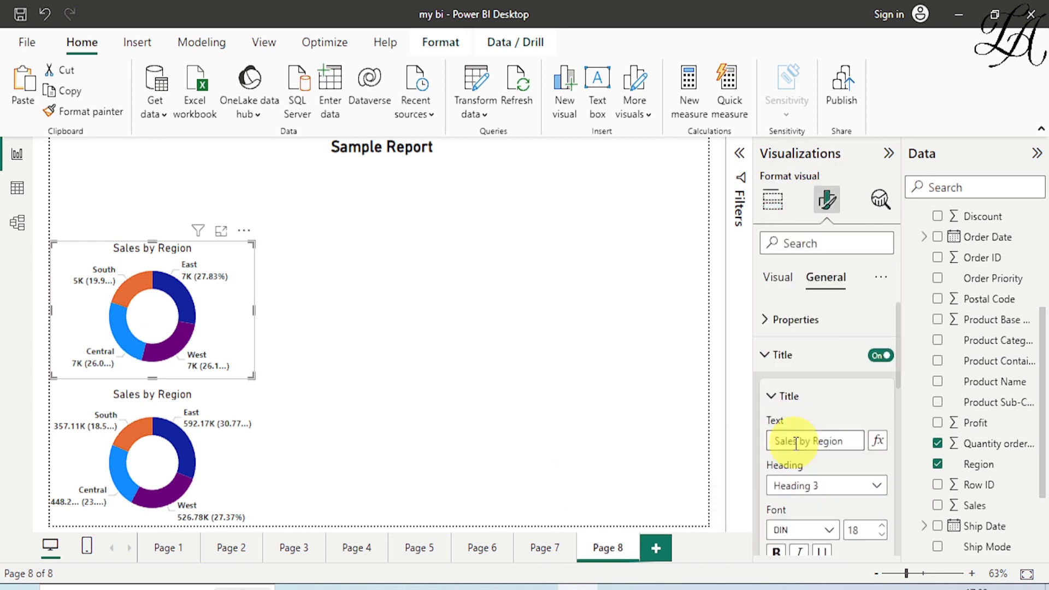
drag(796, 442, 769, 437)
text(Quantity)
click(492, 454)
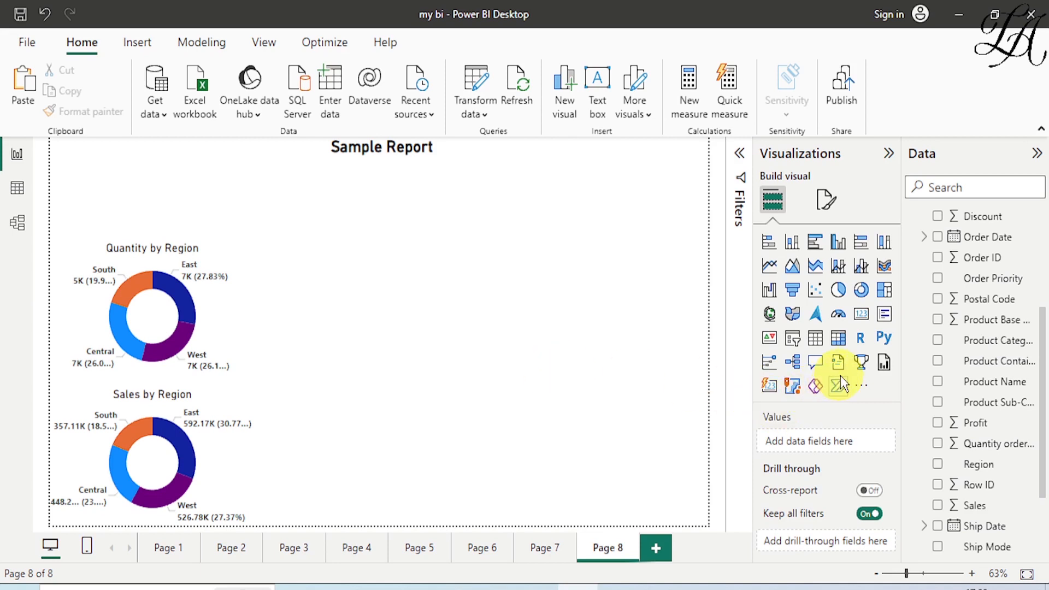
- Add a compact Region slicer and place it in the page's upper-left corner above the Quantity by Region donut
click(793, 343)
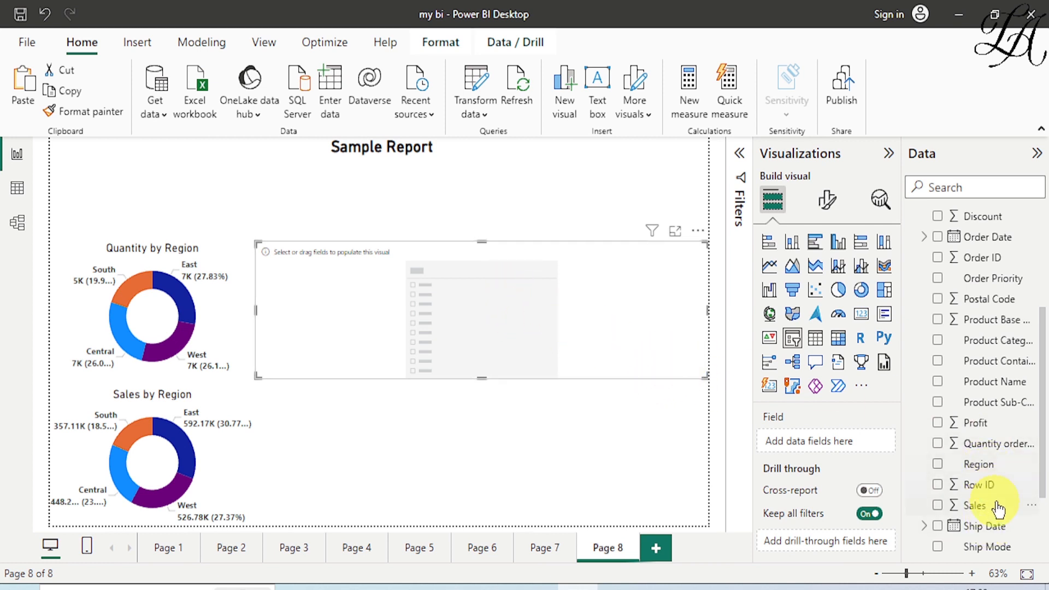
drag(991, 471, 839, 444)
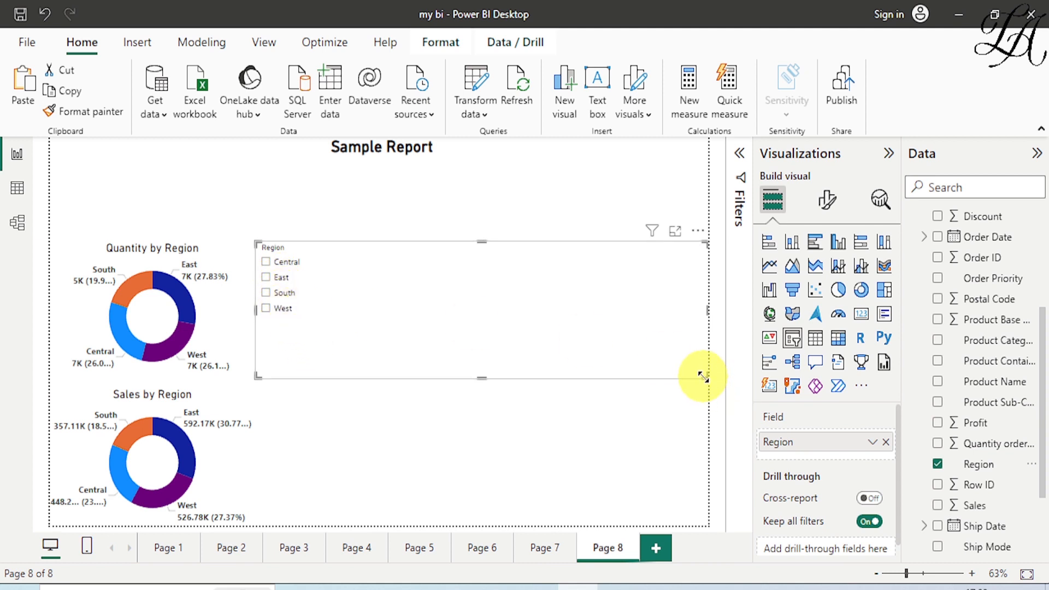
drag(699, 371, 336, 332)
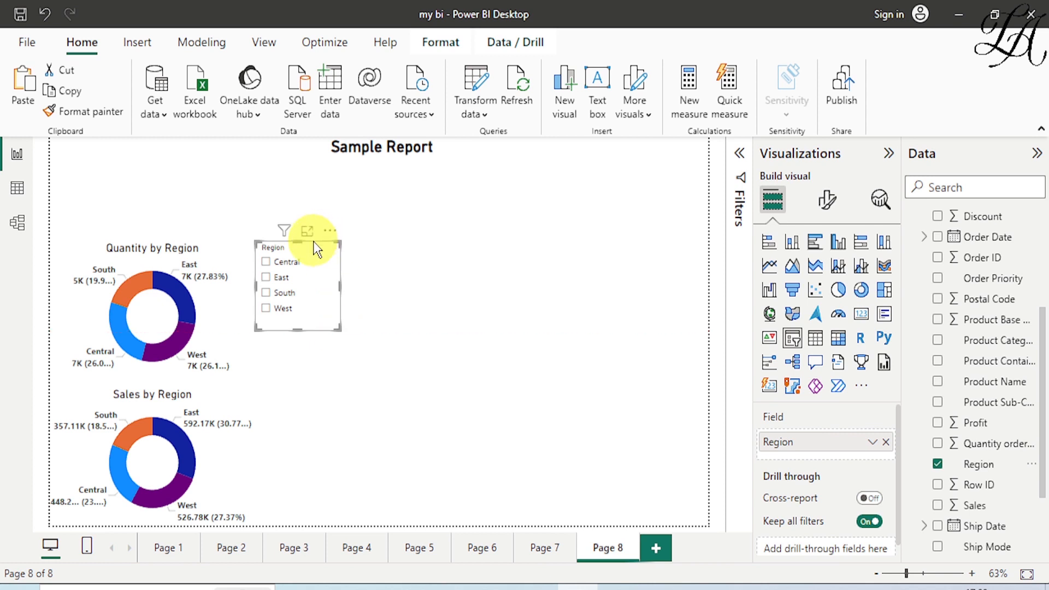
drag(313, 241, 127, 146)
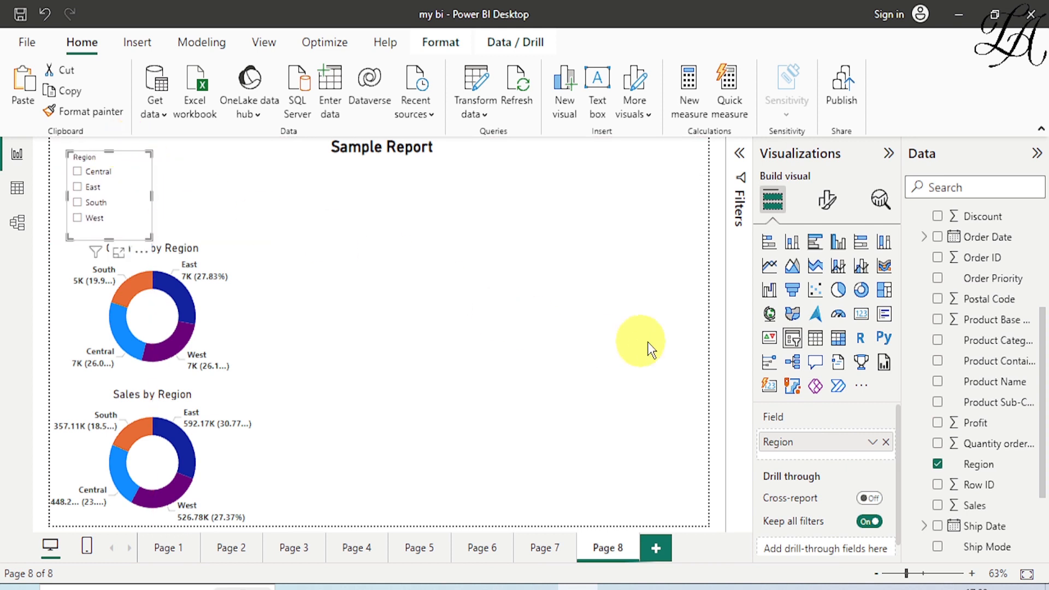
click(829, 204)
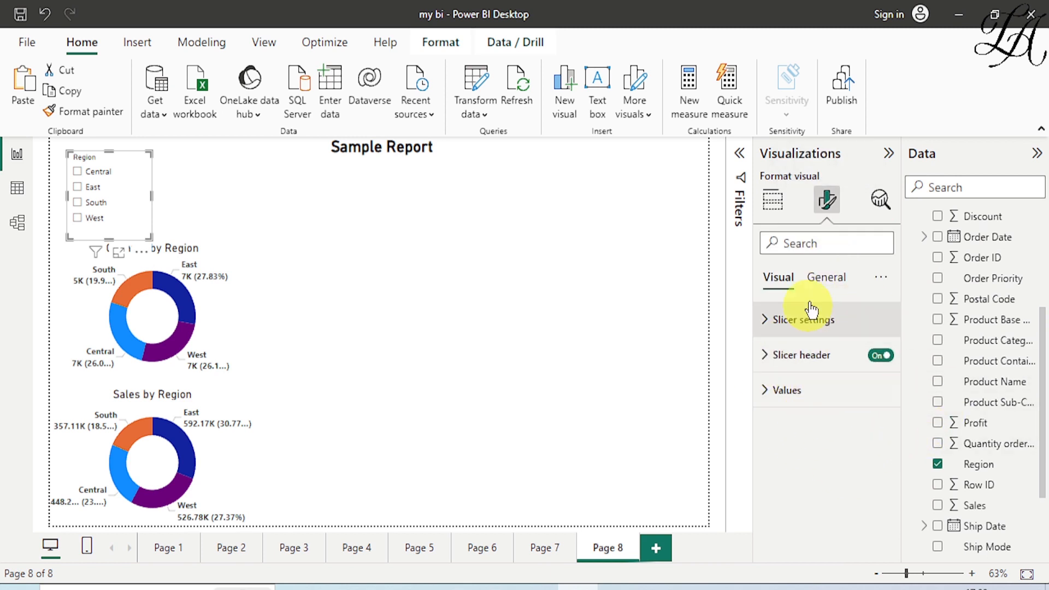
click(826, 277)
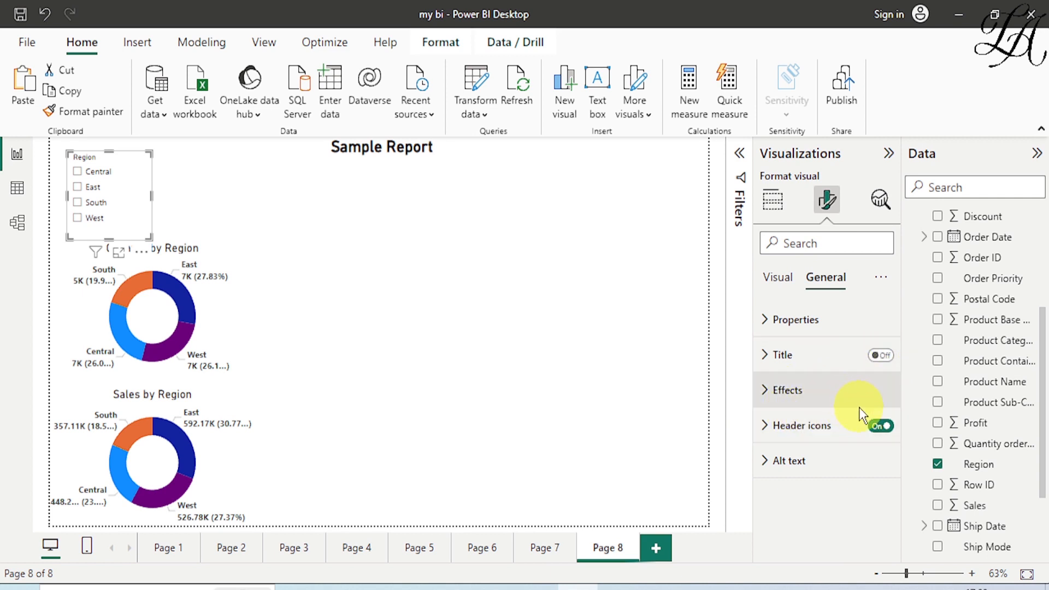
click(766, 322)
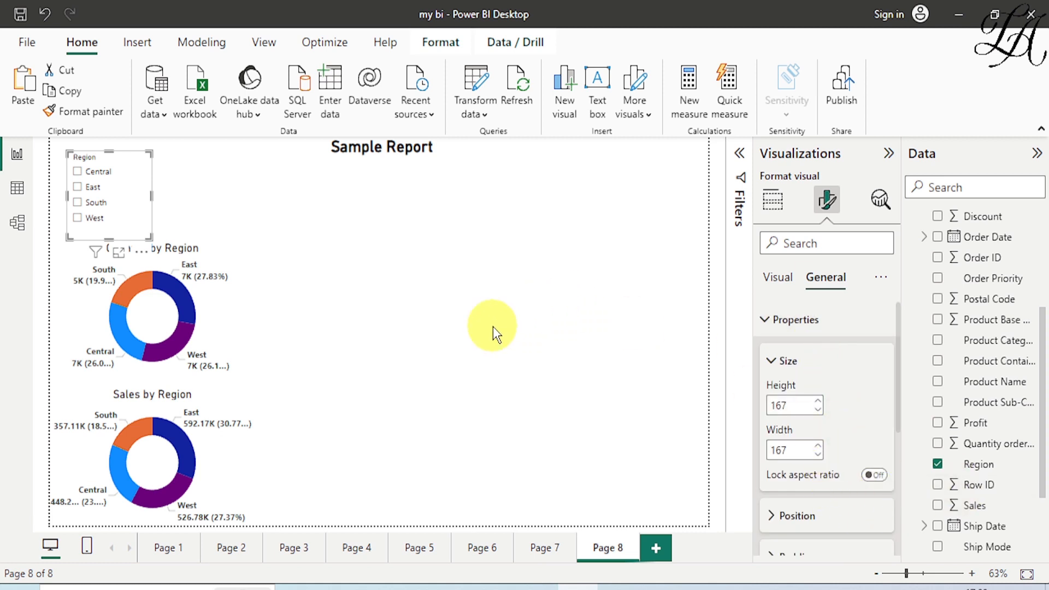
- Add a matrix with City as rows, Region as columns and Sales as values
click(317, 241)
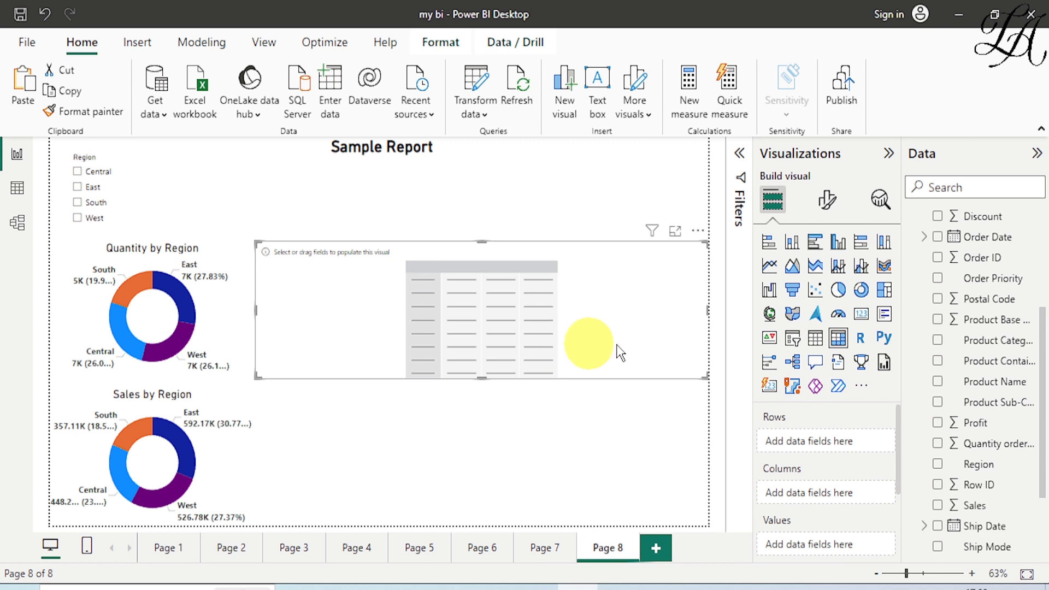
scroll(1014, 328, up, 5)
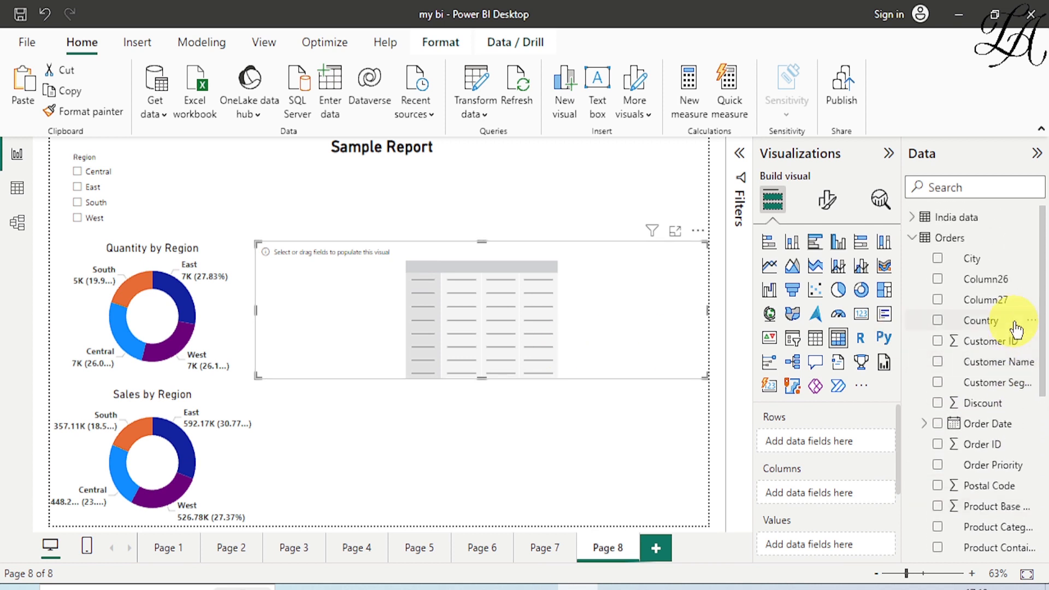
mouse_move(969, 261)
mouse_down()
mouse_move(874, 415)
mouse_move(832, 443)
mouse_up()
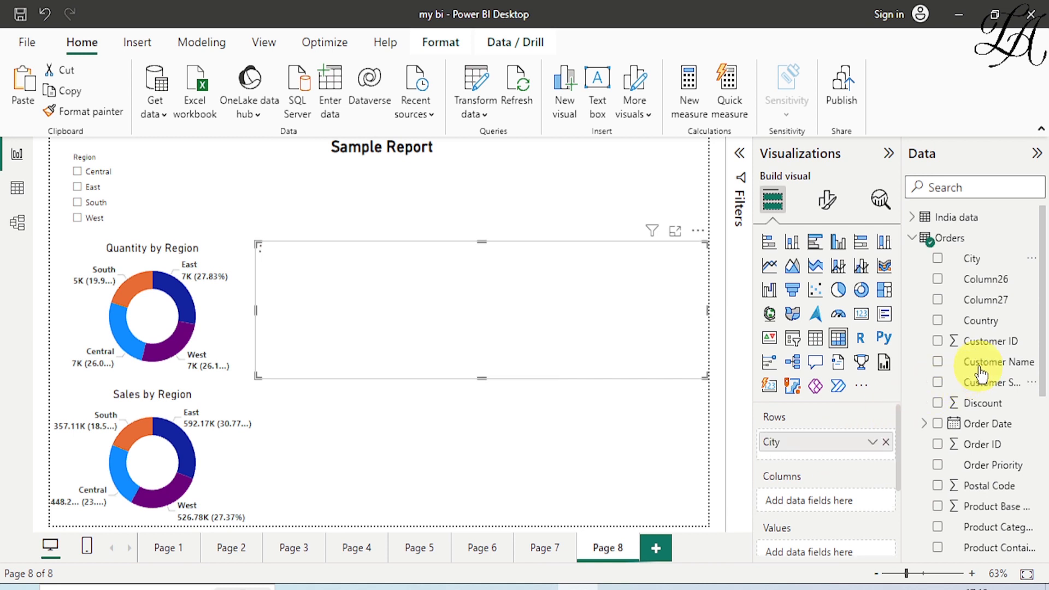
scroll(980, 371, down, 3)
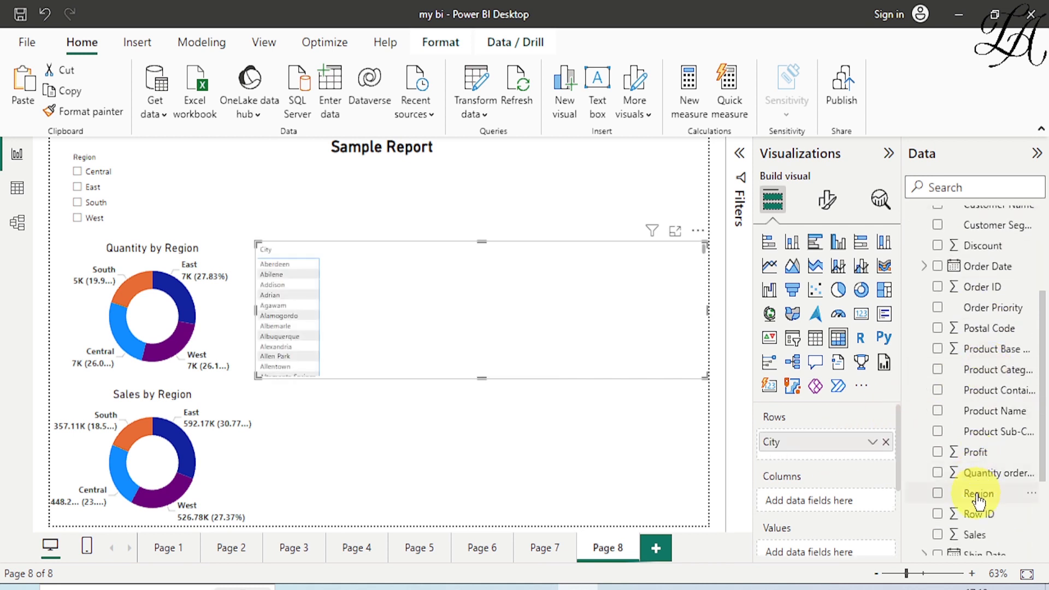
drag(977, 498, 839, 501)
scroll(997, 478, down, 1)
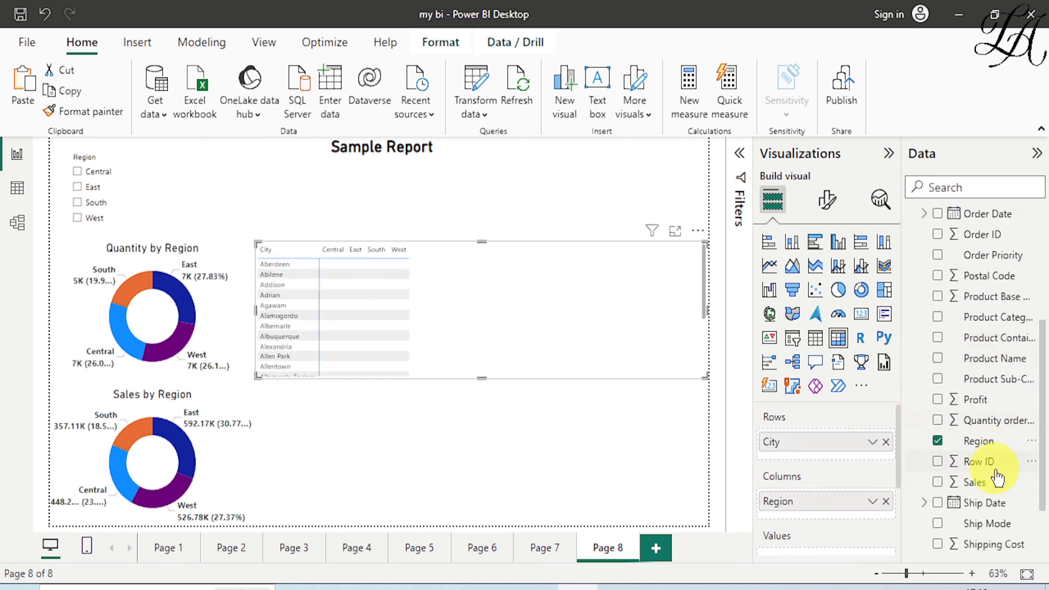
drag(977, 482, 786, 473)
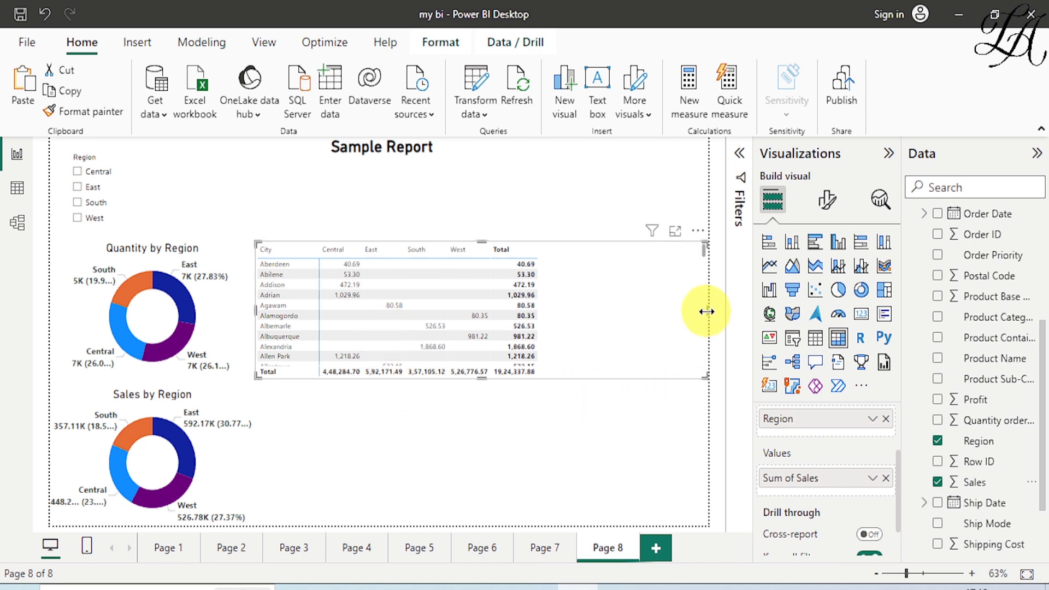
- Narrow the matrix to fit its columns, stretch it from below the report title to the page bottom, and shift it slightly right
drag(707, 311, 552, 327)
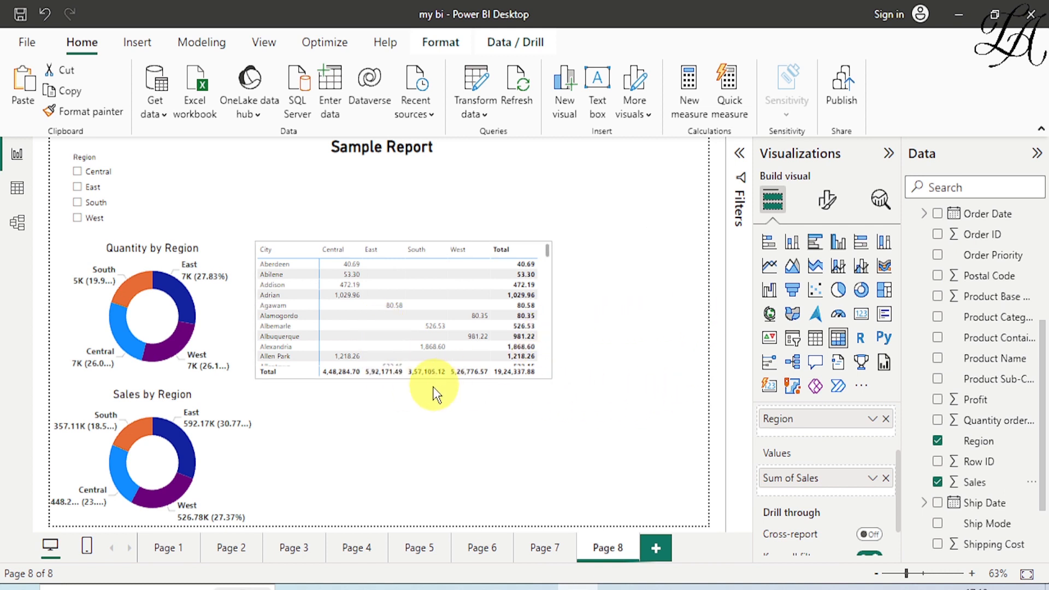
drag(407, 378, 398, 538)
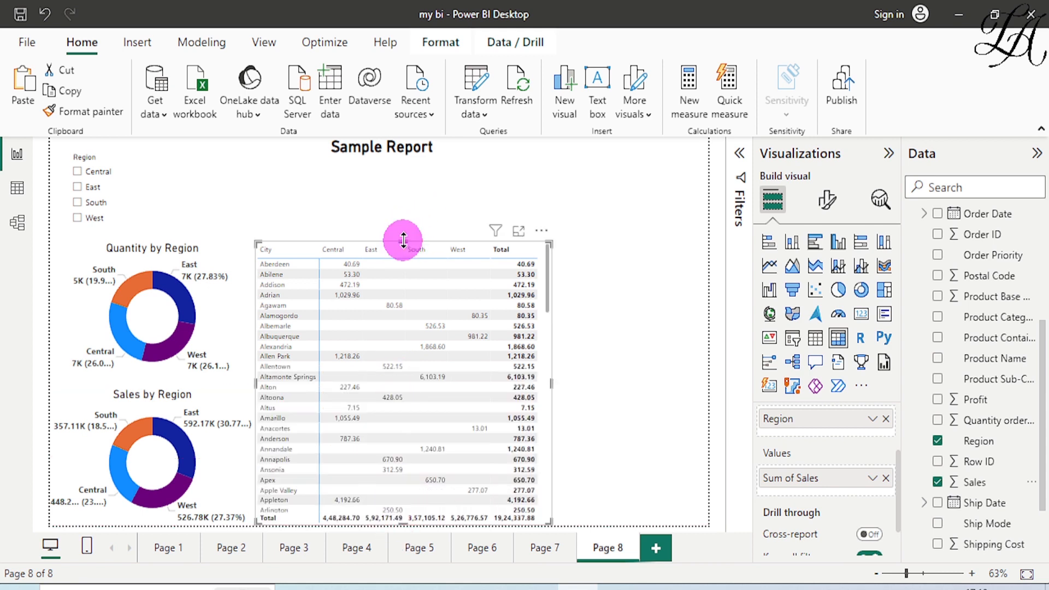
drag(403, 239, 389, 167)
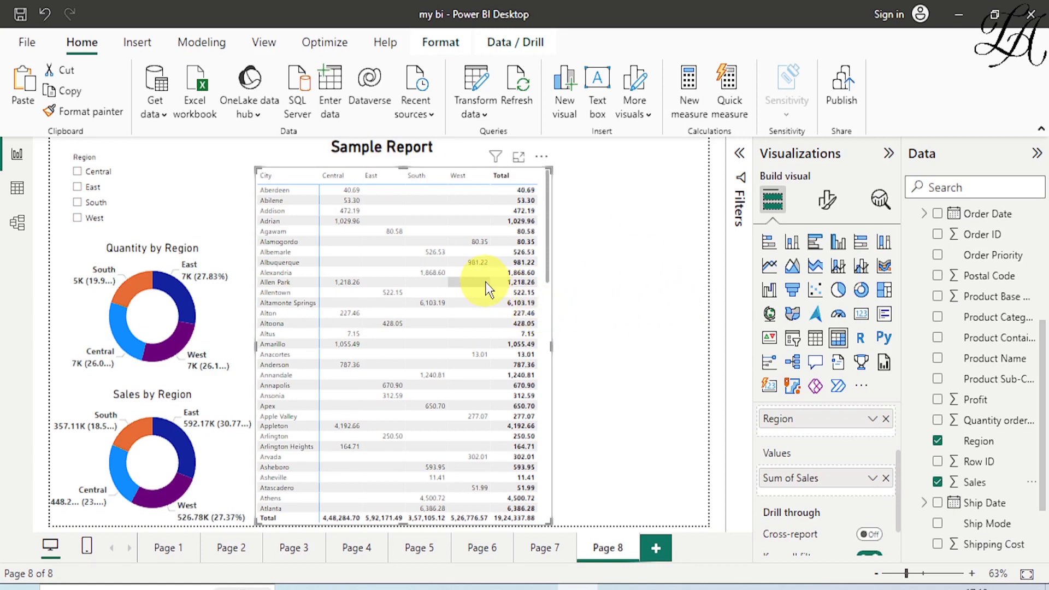
drag(467, 168, 483, 169)
click(483, 173)
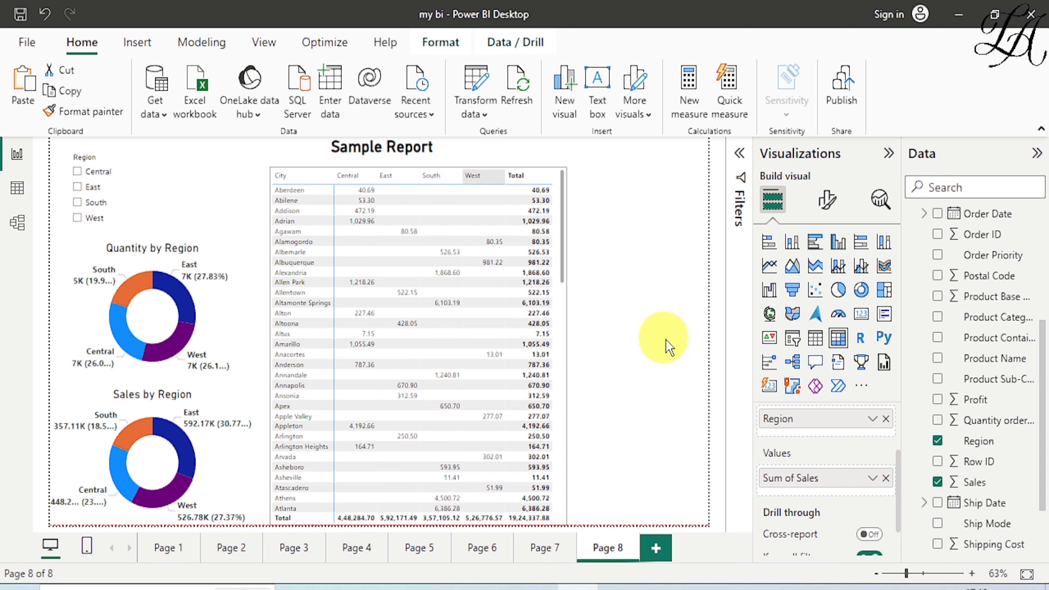
click(666, 352)
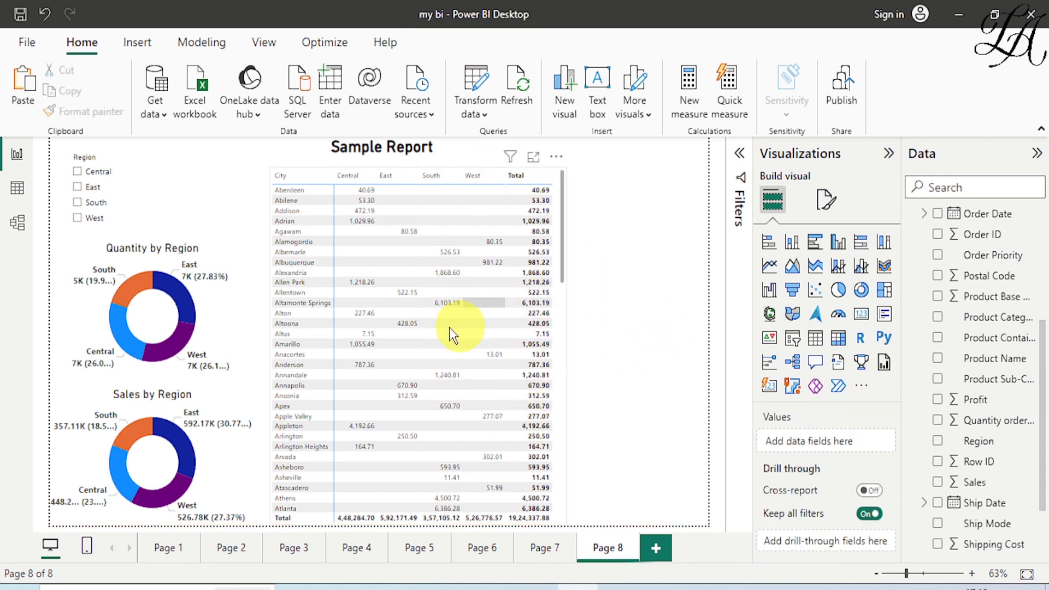
- Test the Region slicer by filtering the report to Central and clearing the selection
click(78, 172)
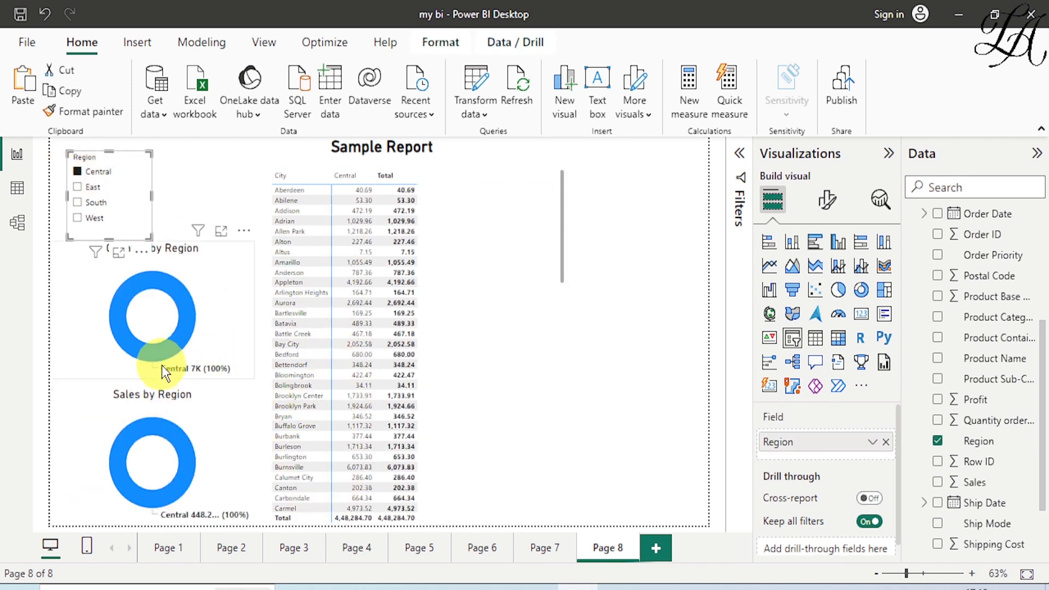
click(78, 172)
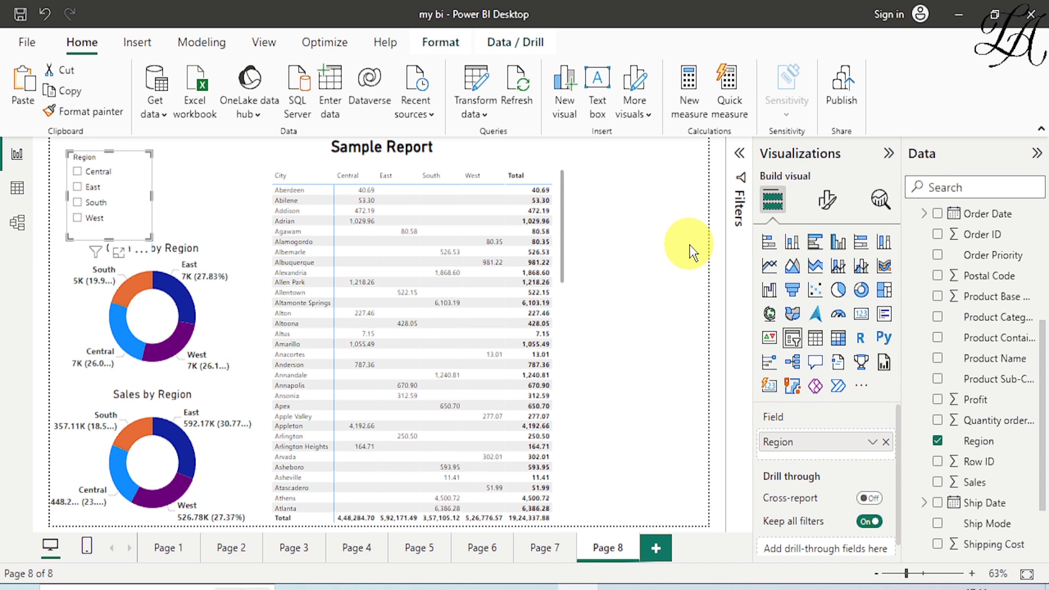
- Add a card showing Sales and shrink its height to fit in the upper space to the right of the matrix
click(868, 318)
drag(659, 519, 664, 261)
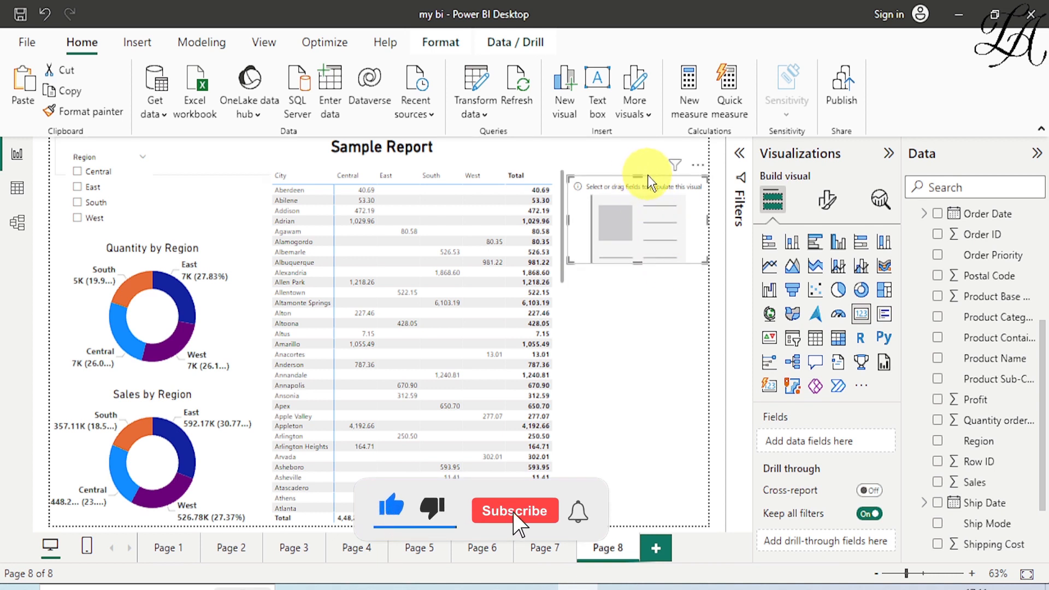
drag(647, 174, 647, 162)
click(667, 254)
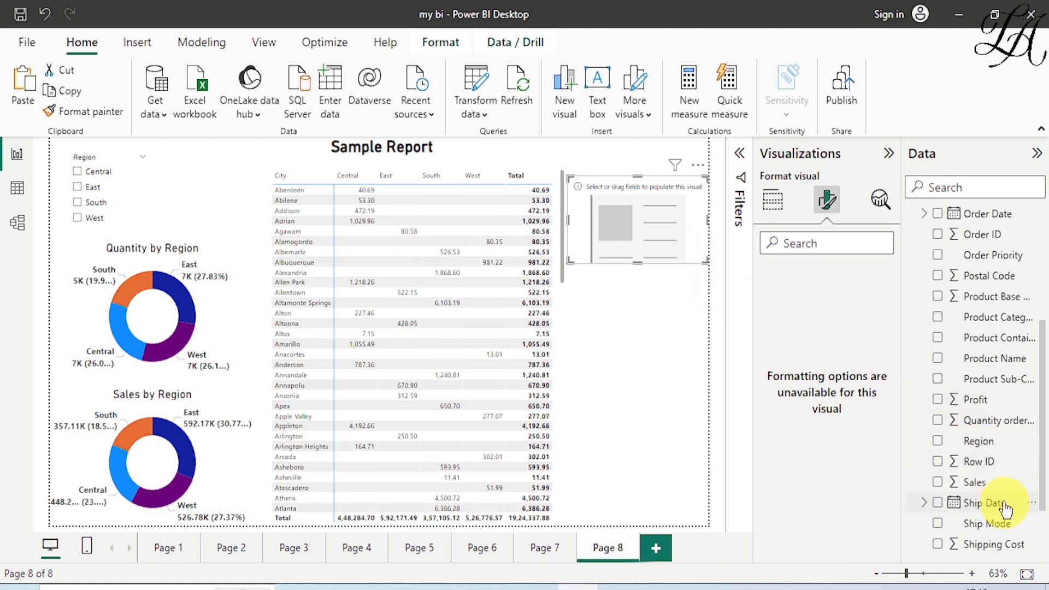
click(937, 483)
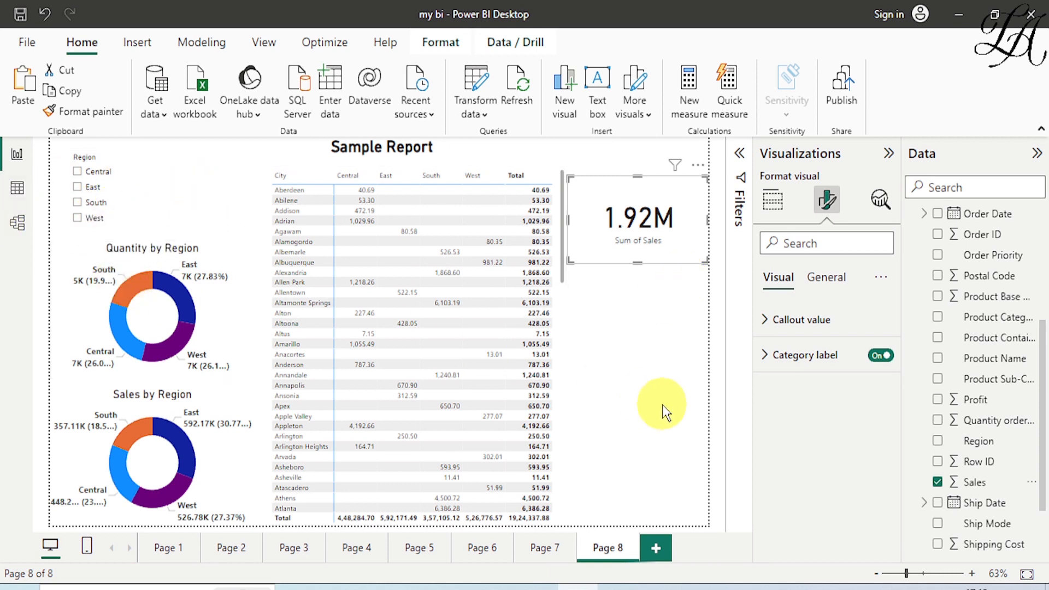
click(669, 261)
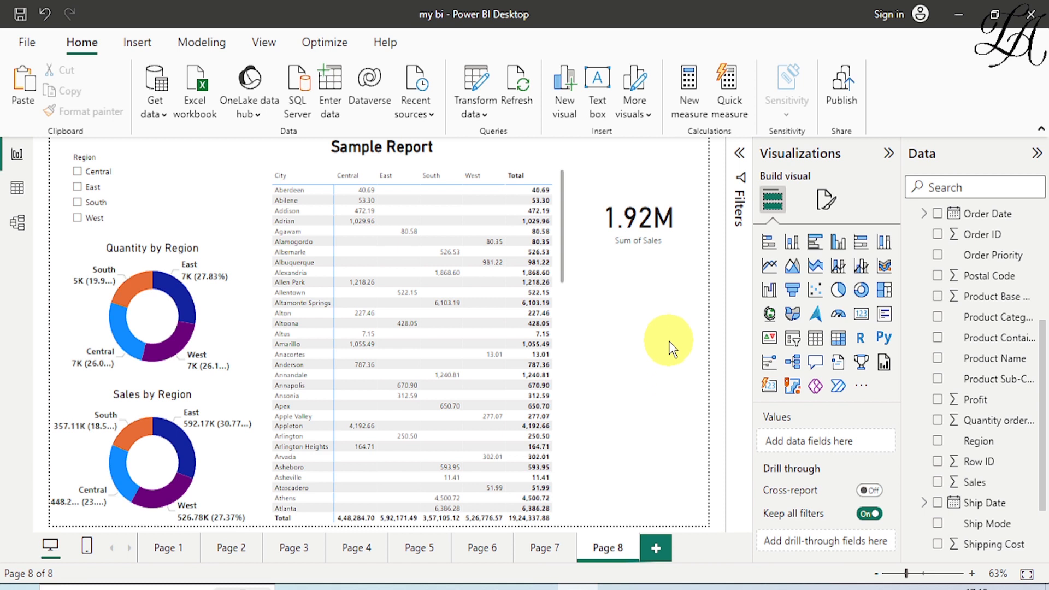
- Duplicate the Sales card directly below the original and replace the copy's field with Profit
click(652, 250)
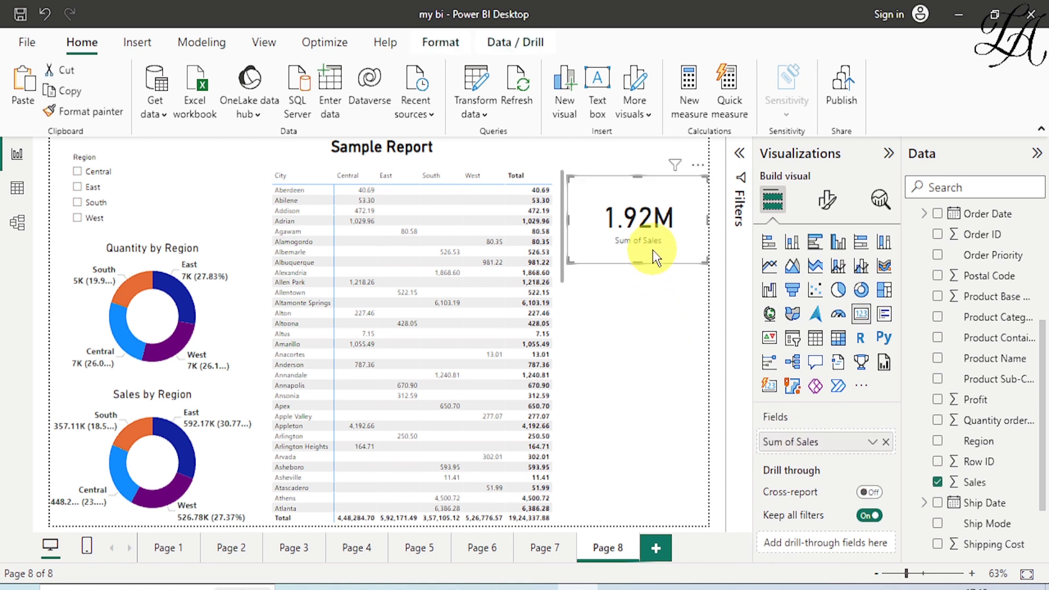
key(ctrl+v)
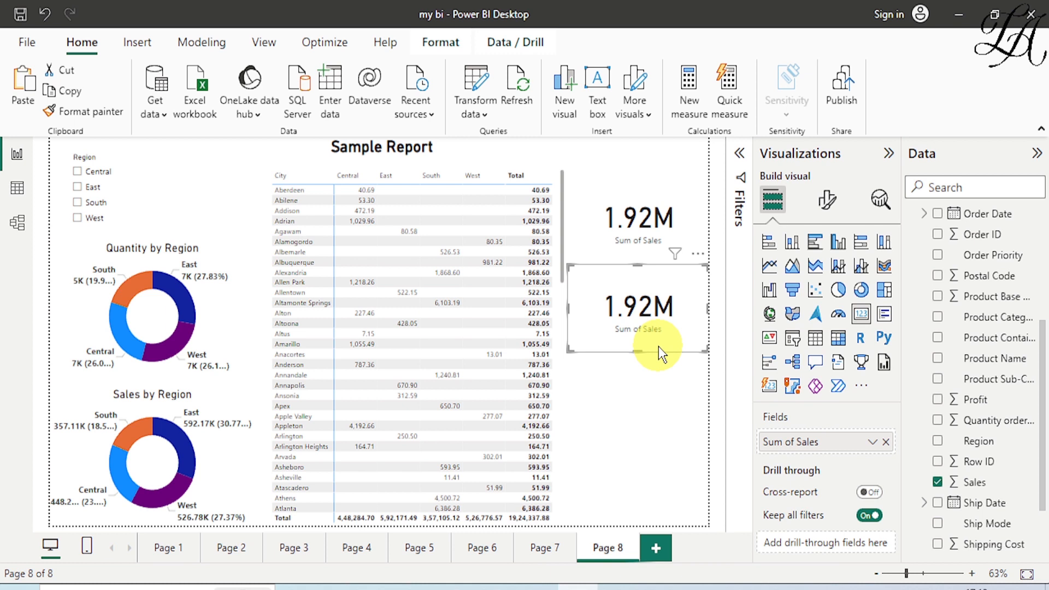
click(938, 483)
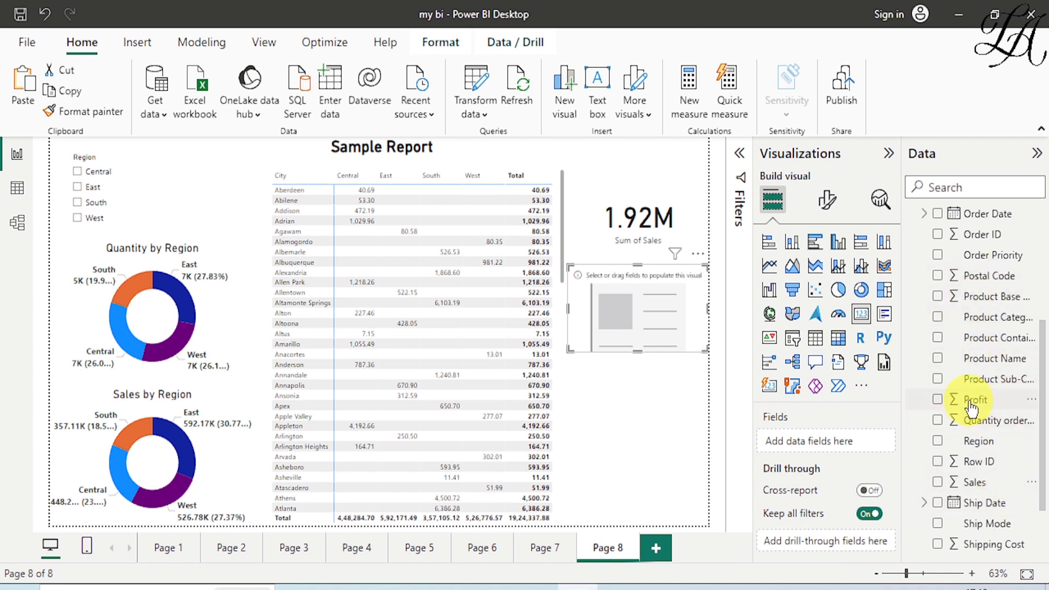
drag(969, 402, 805, 437)
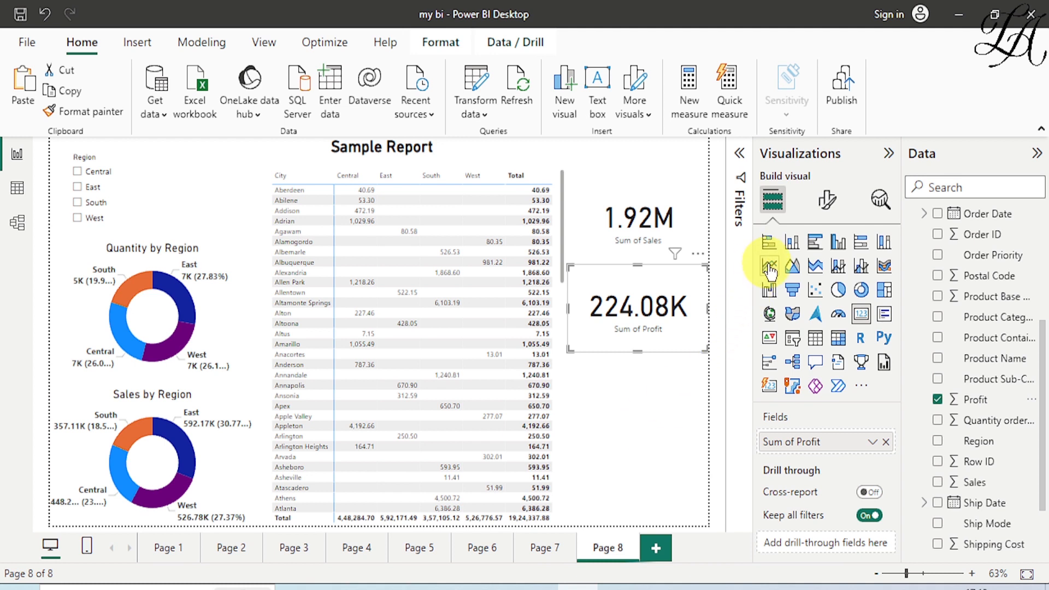
- Add a line chart of Profit by Region below the two cards, with Region on the X-axis
click(653, 451)
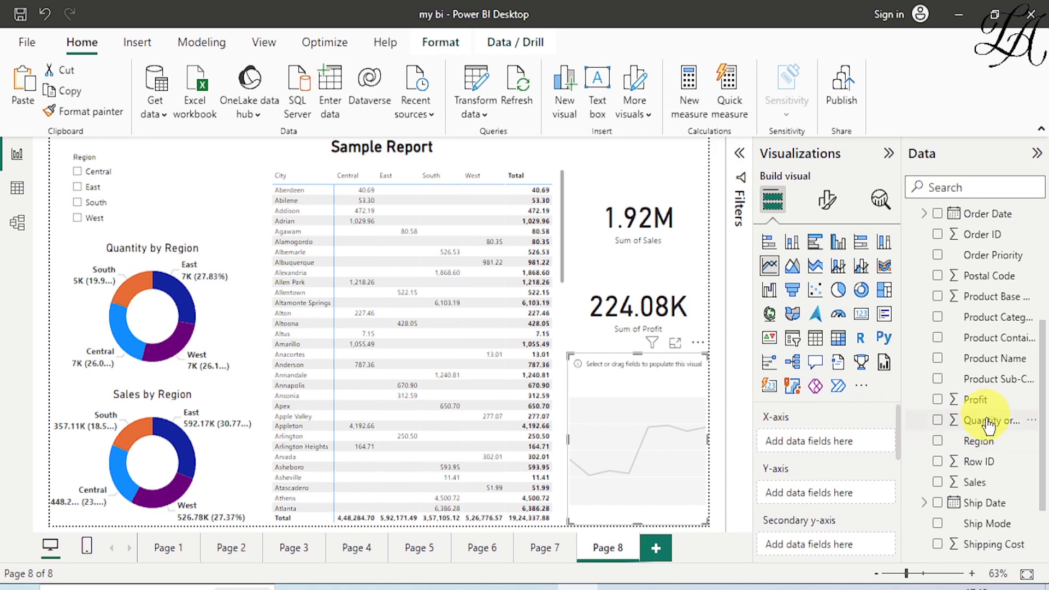
drag(962, 441, 836, 441)
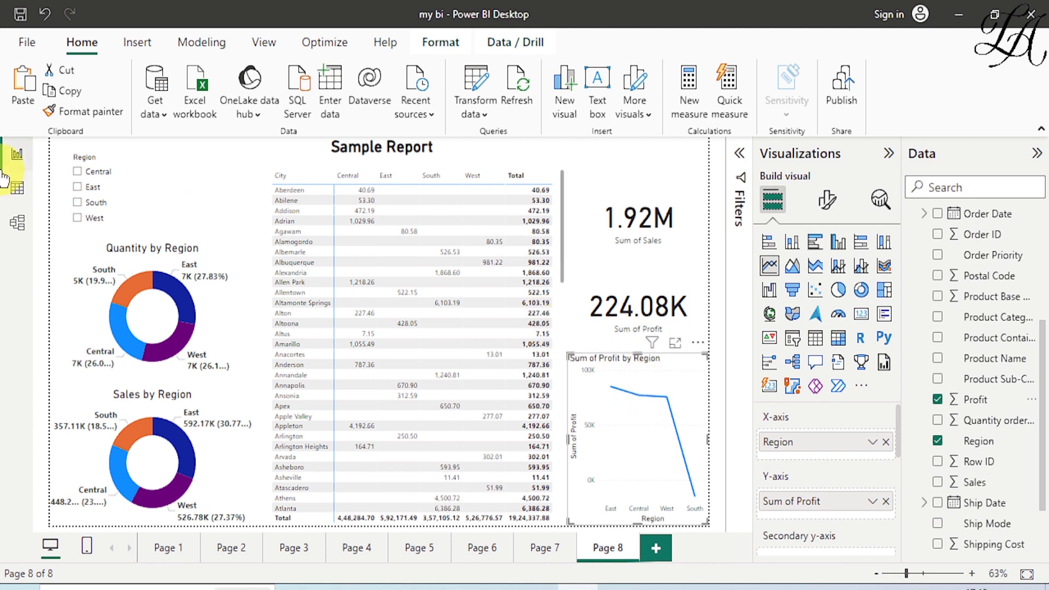
- Filter the whole report to the Central region with the slicer
click(78, 173)
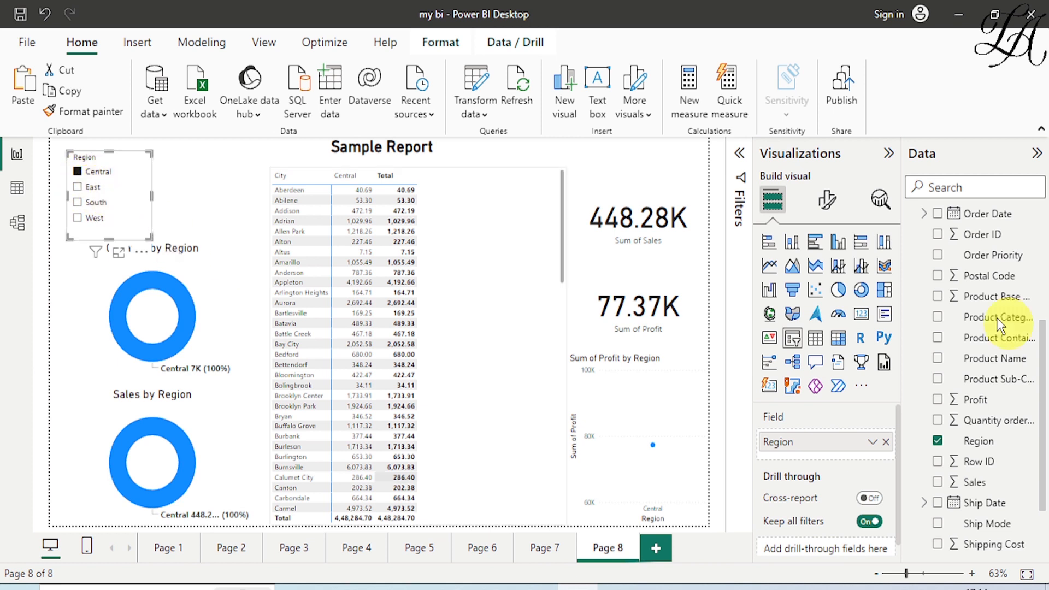
- Add East and South to the Central selection in the Region slicer
click(77, 187)
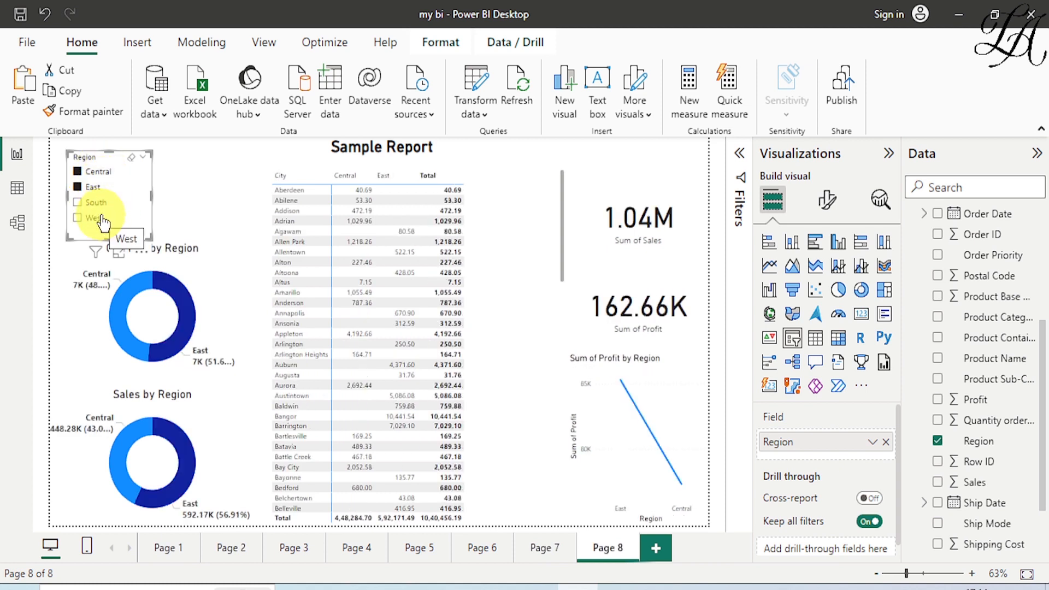
click(78, 203)
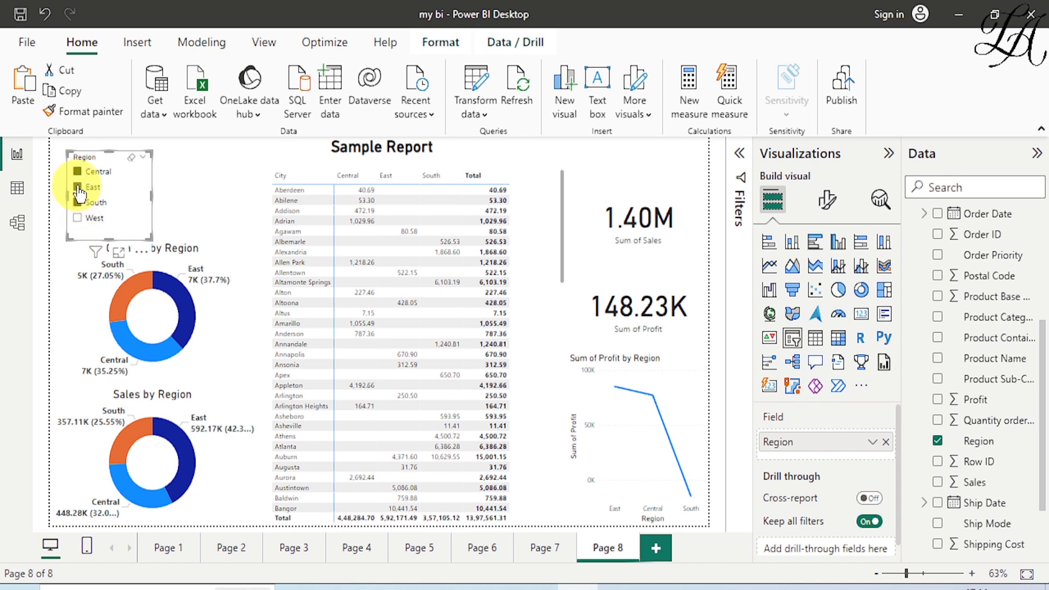
key(super)
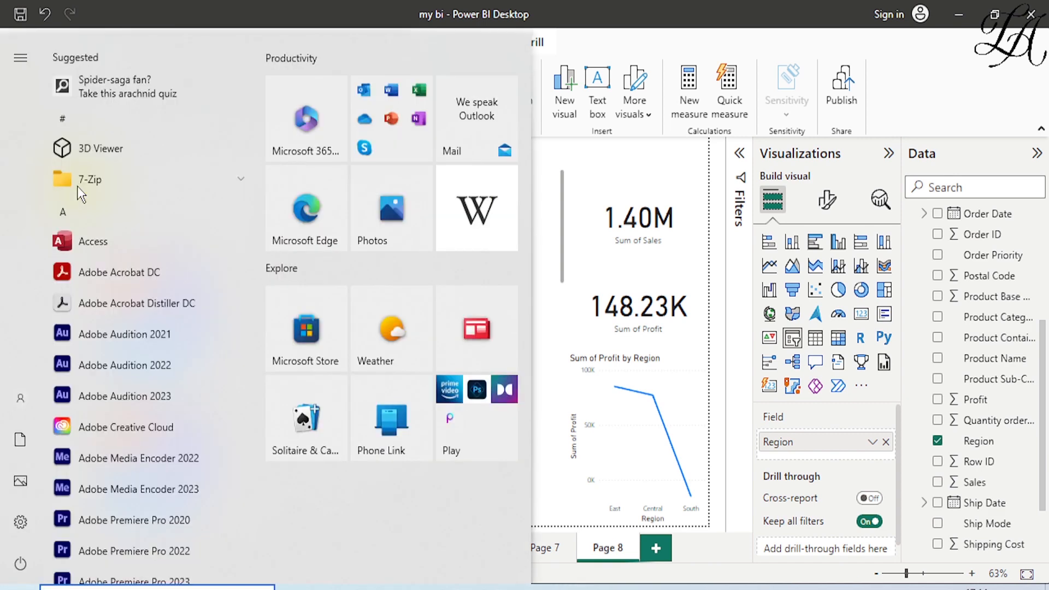
key(Escape)
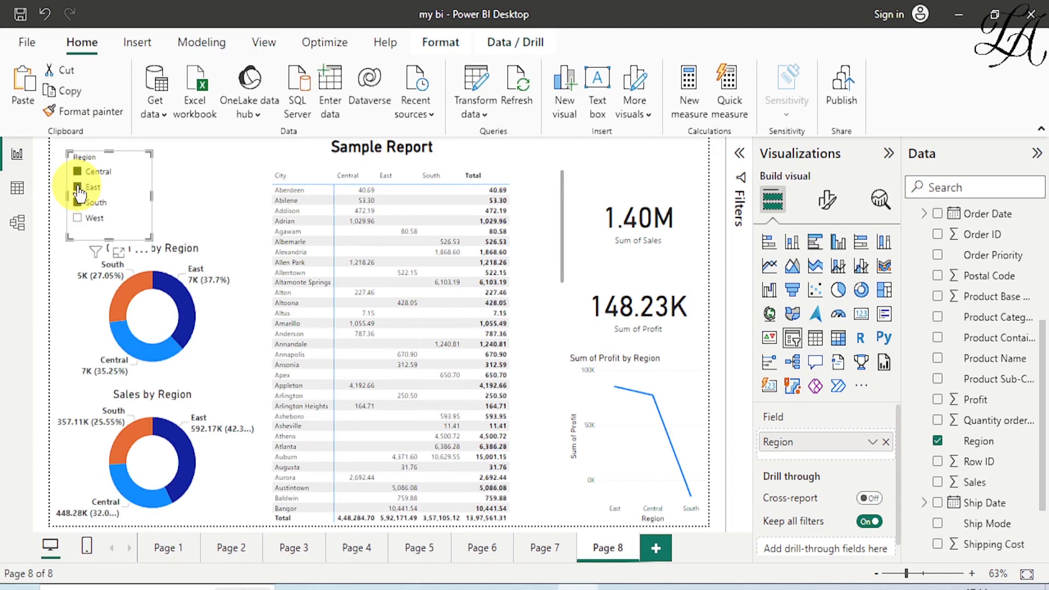
- Clear the Region slicer and select South, West and Central together
click(78, 192)
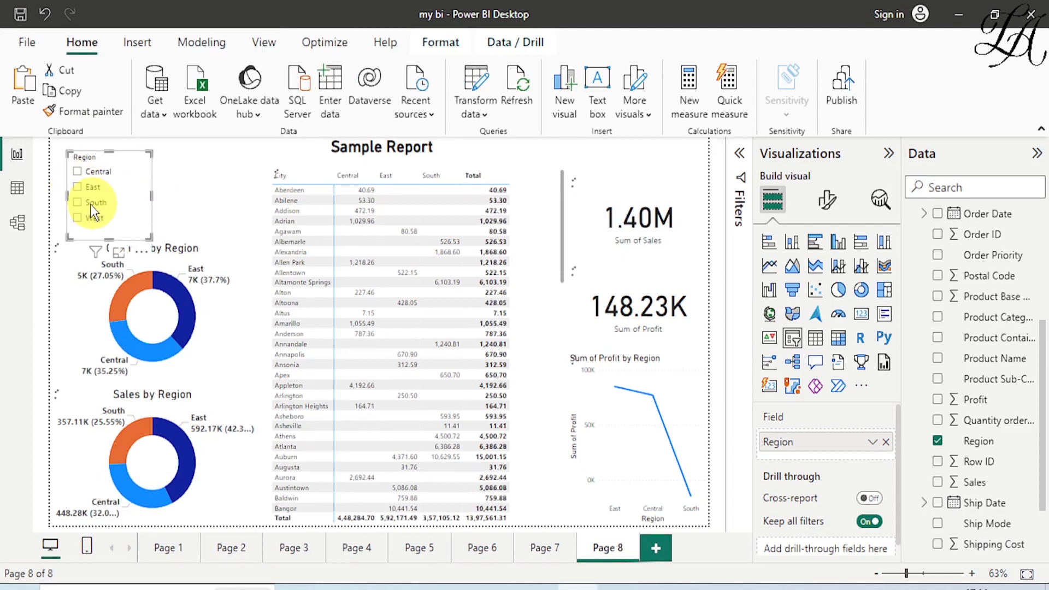
click(78, 205)
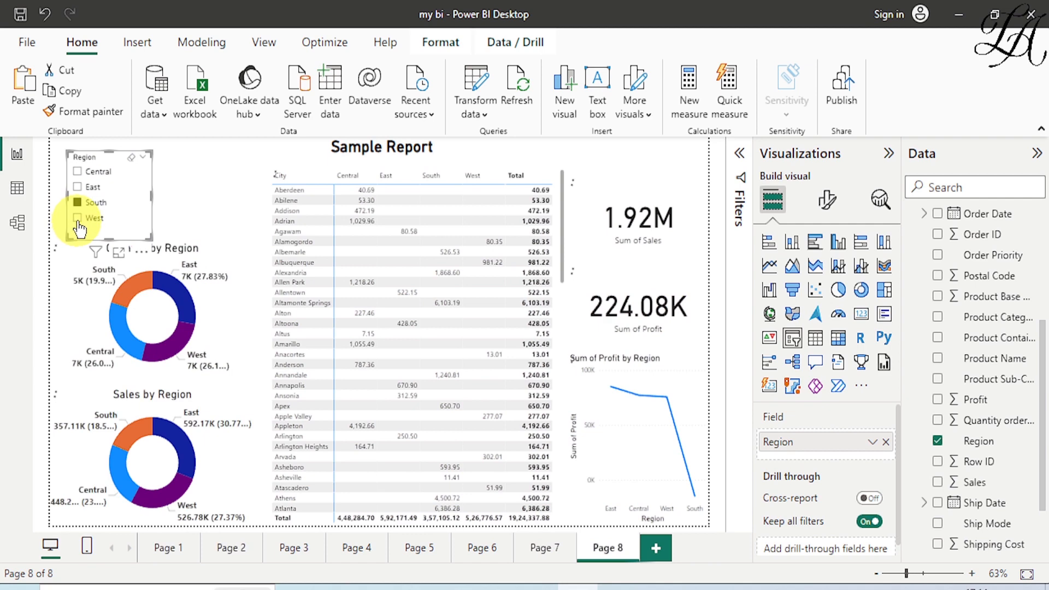
click(78, 218)
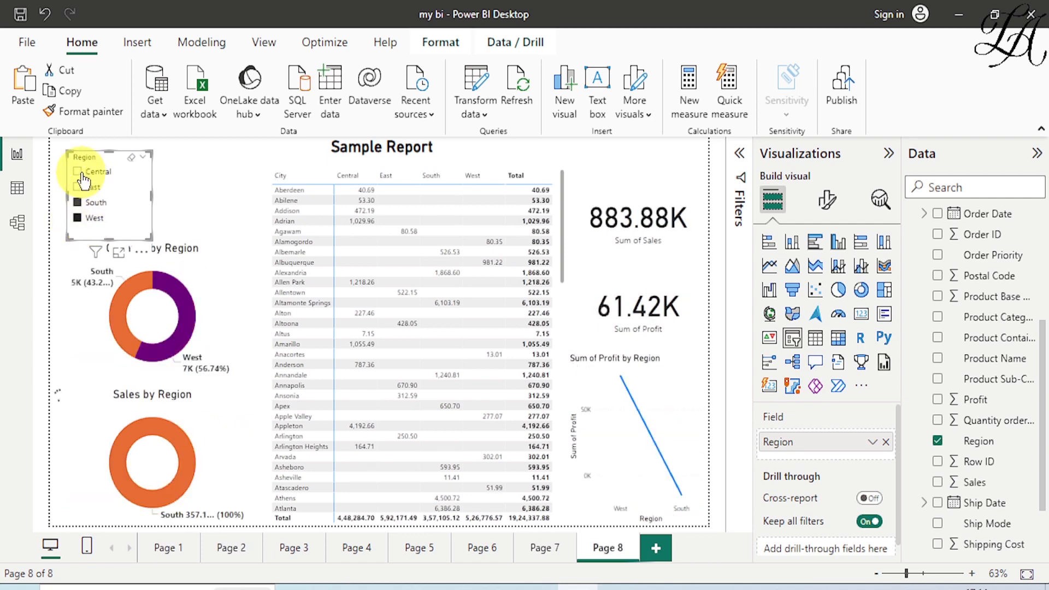
click(79, 172)
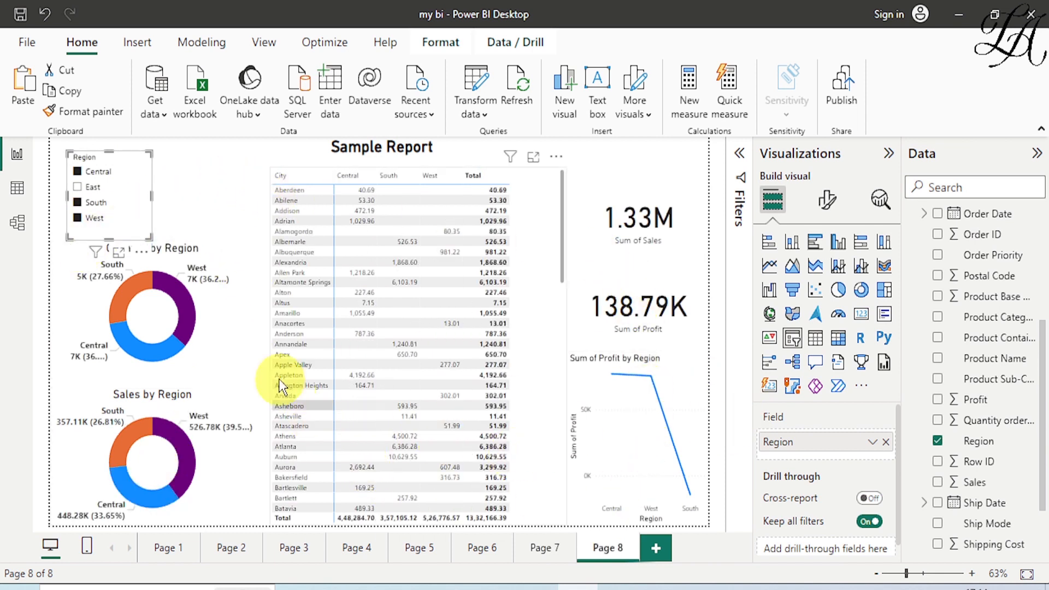
- Cross-filter the report by the West and South slices of the Quantity donut in turn, and by the Central slice of the Sales donut
click(186, 299)
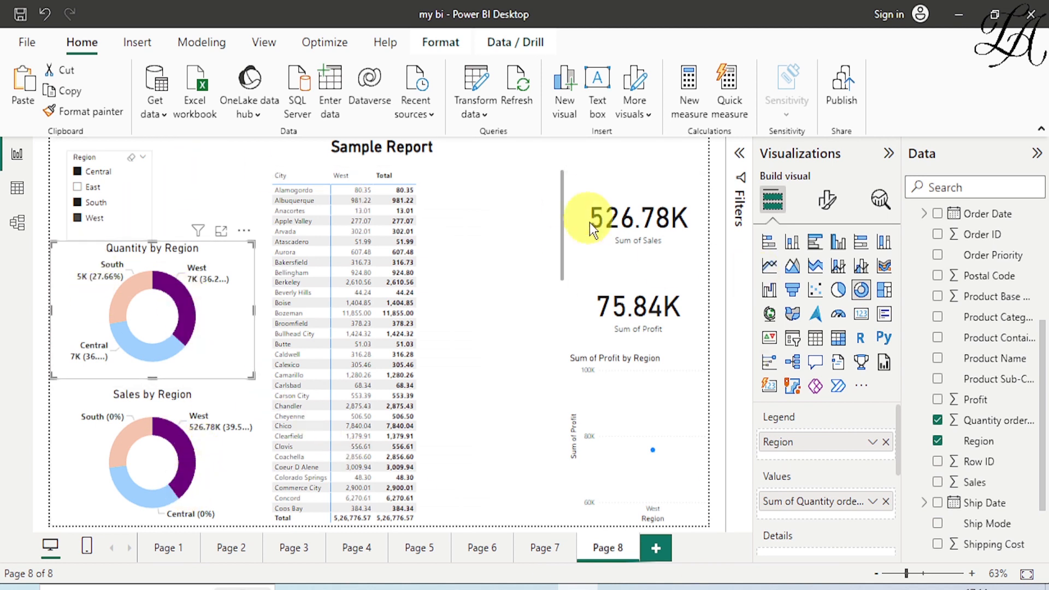
click(124, 298)
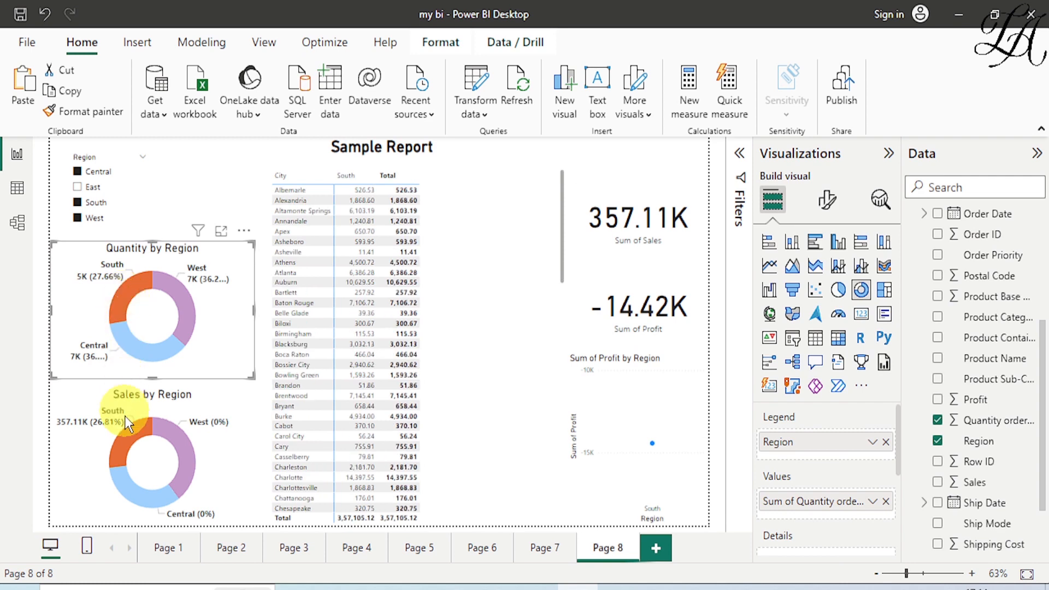
click(124, 496)
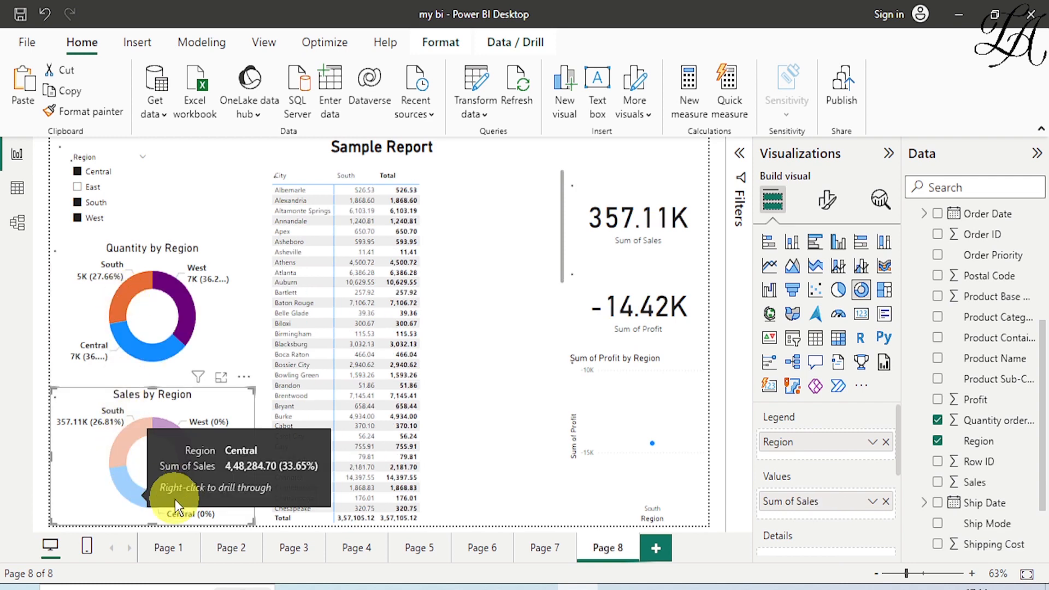
click(128, 500)
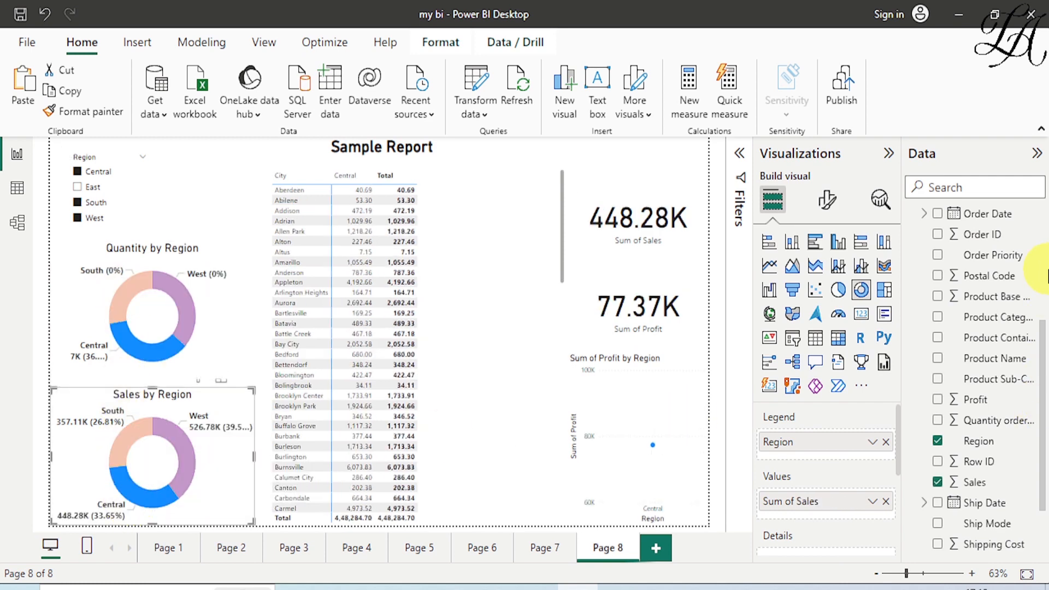